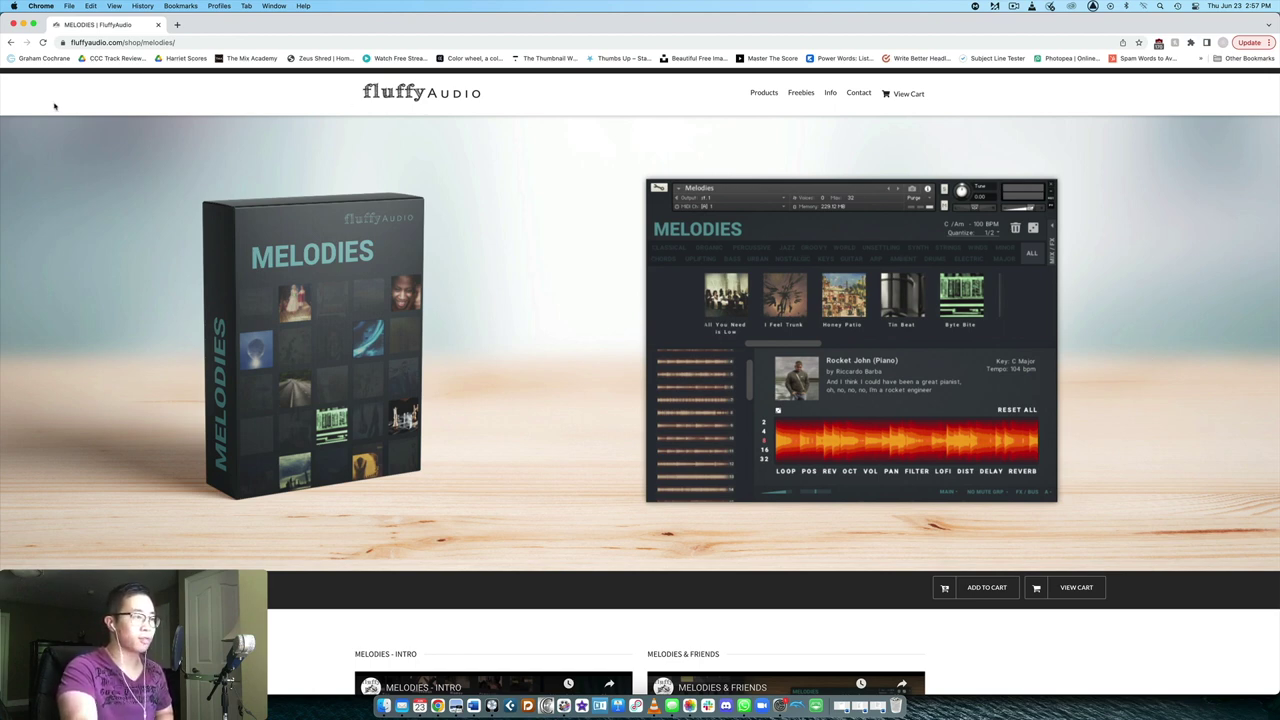
- Scroll down the Fluffy Audio MELODIES product page to the Features section
{"action": "scroll", "coordinate": [1145, 366], "scroll_direction": "down", "scroll_amount": 5}
{"action": "scroll", "coordinate": [1138, 366], "scroll_direction": "down", "scroll_amount": 5}
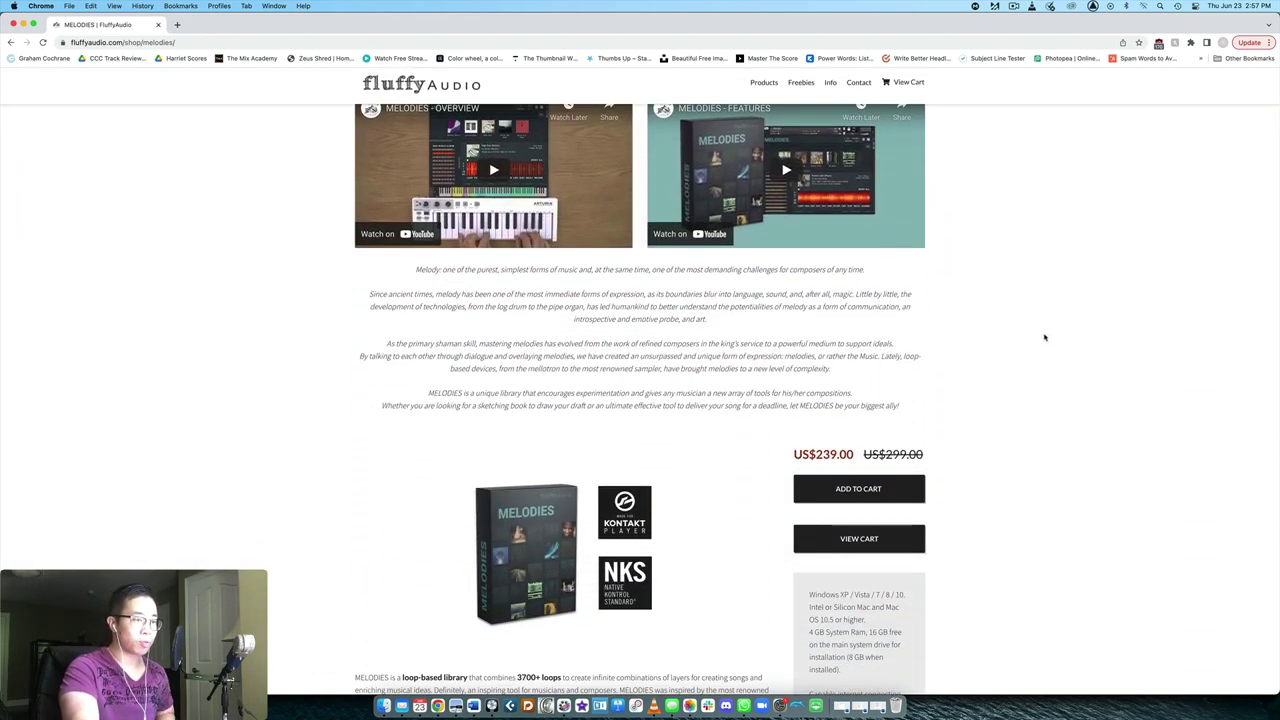
{"action": "scroll", "coordinate": [1044, 337], "scroll_direction": "down", "scroll_amount": 2}
{"action": "scroll", "coordinate": [1044, 337], "scroll_direction": "down", "scroll_amount": 2}
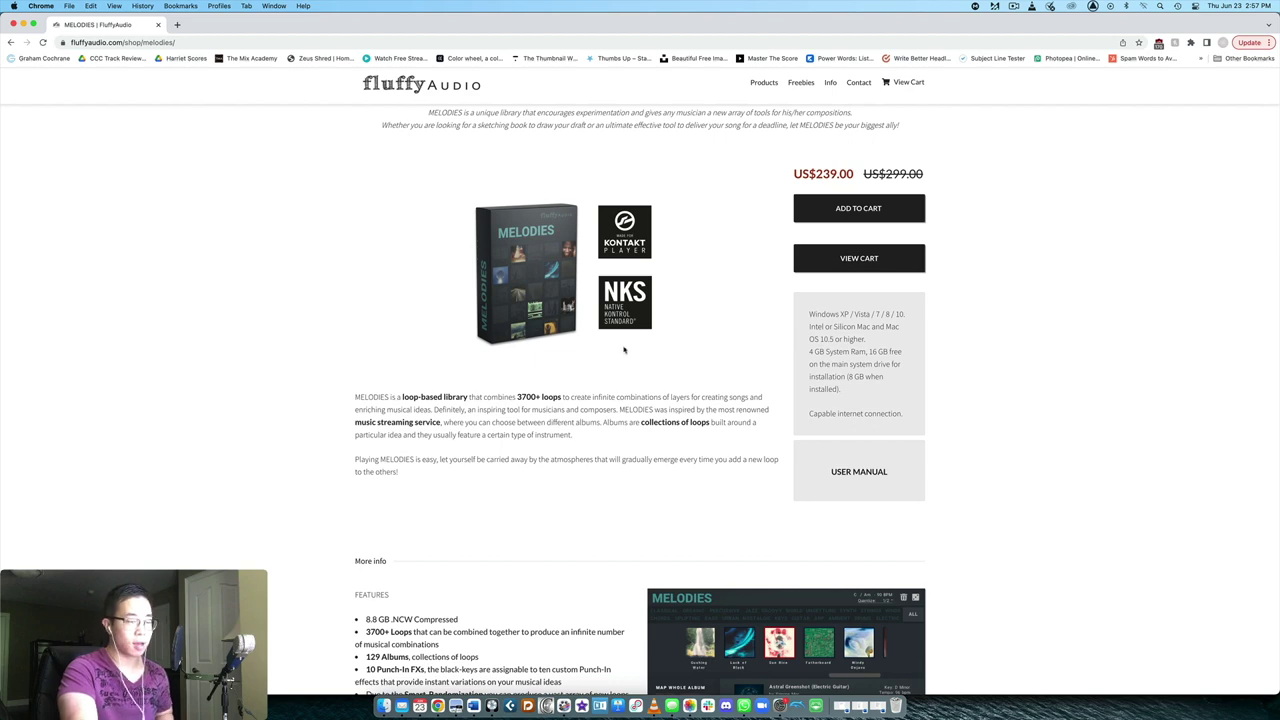
{"action": "scroll", "coordinate": [626, 350], "scroll_direction": "down", "scroll_amount": 4}
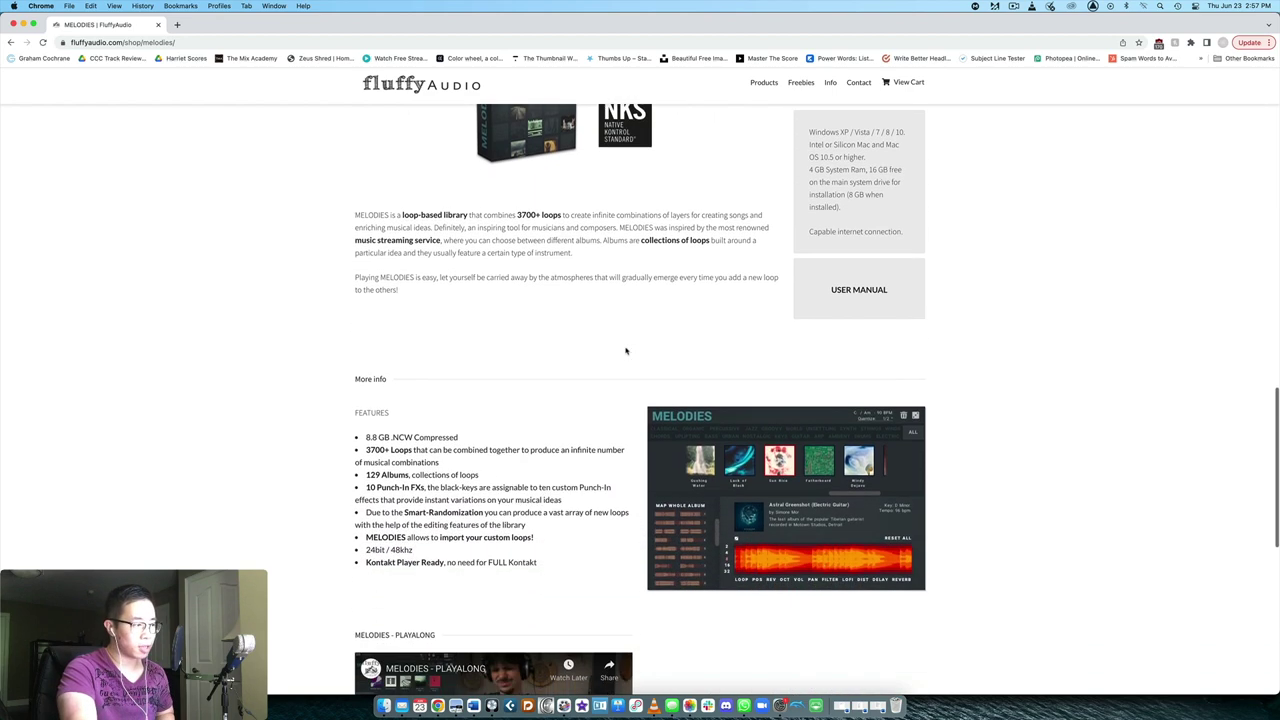
{"action": "scroll", "coordinate": [516, 405], "scroll_direction": "down", "scroll_amount": 2}
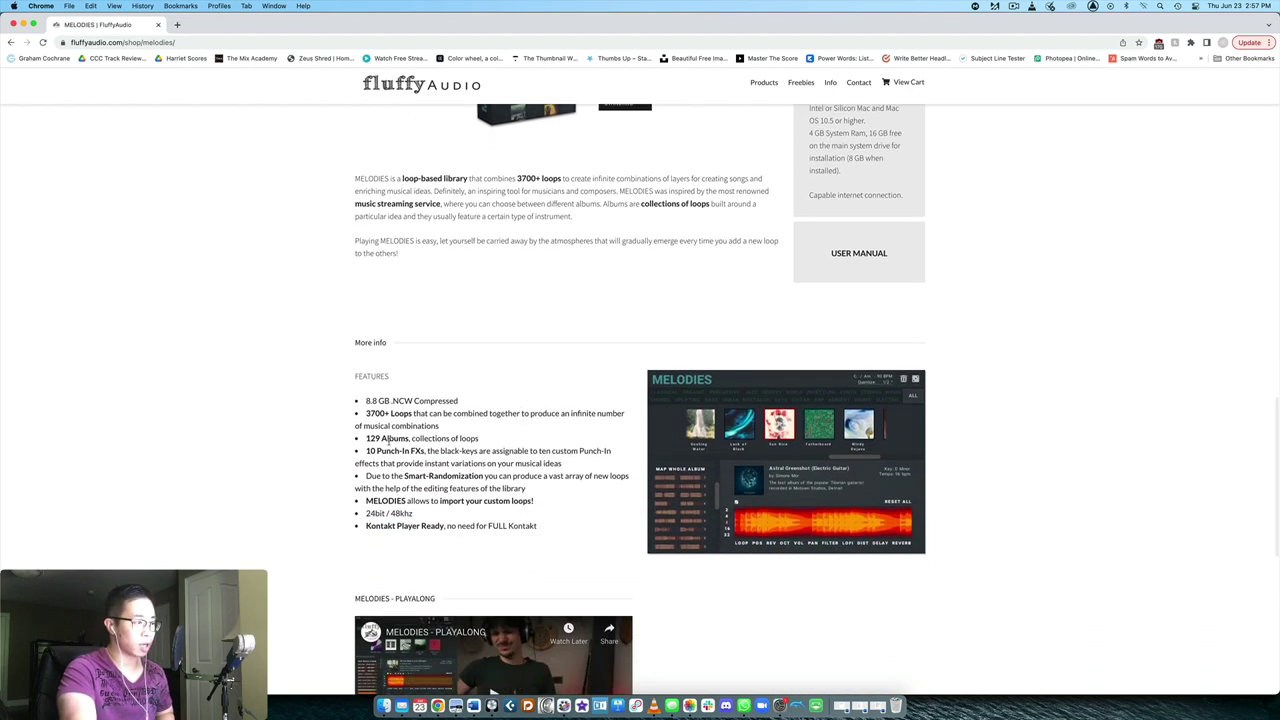
{"action": "scroll", "coordinate": [370, 404], "scroll_direction": "down", "scroll_amount": 2}
{"action": "scroll", "coordinate": [367, 403], "scroll_direction": "down", "scroll_amount": 1}
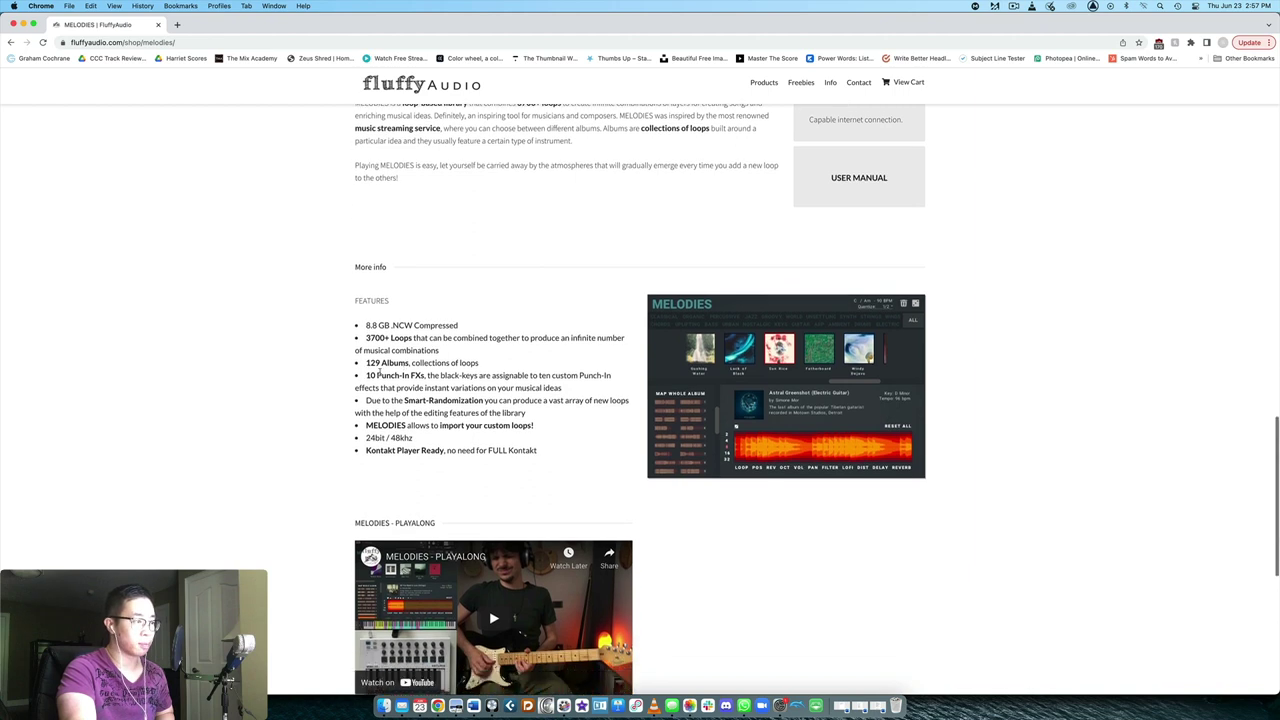
- Deselect the '129 Albums' text and continue reviewing the MELODIES features list
{"action": "left_click_drag", "start_coordinate": [366, 363], "coordinate": [513, 366]}
{"action": "left_click", "coordinate": [513, 366]}
{"action": "scroll", "coordinate": [480, 350], "scroll_direction": "down", "scroll_amount": 1}
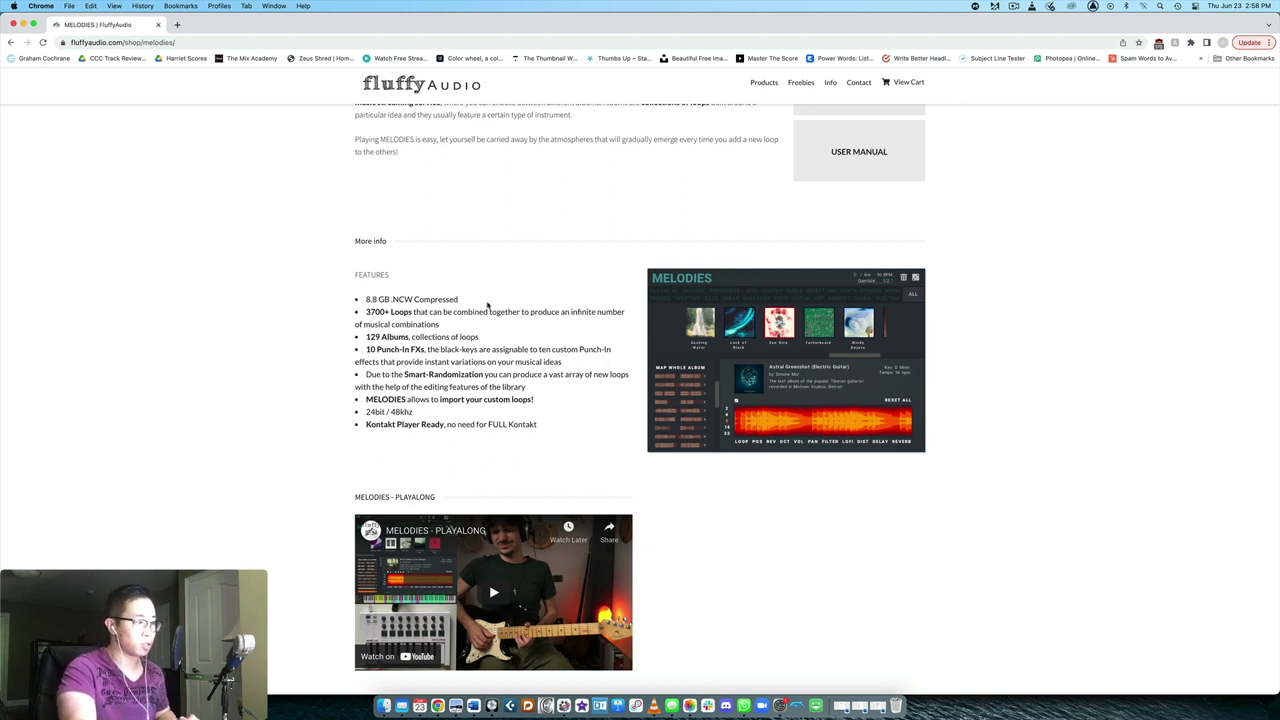
{"action": "scroll", "coordinate": [440, 349], "scroll_direction": "down", "scroll_amount": 1}
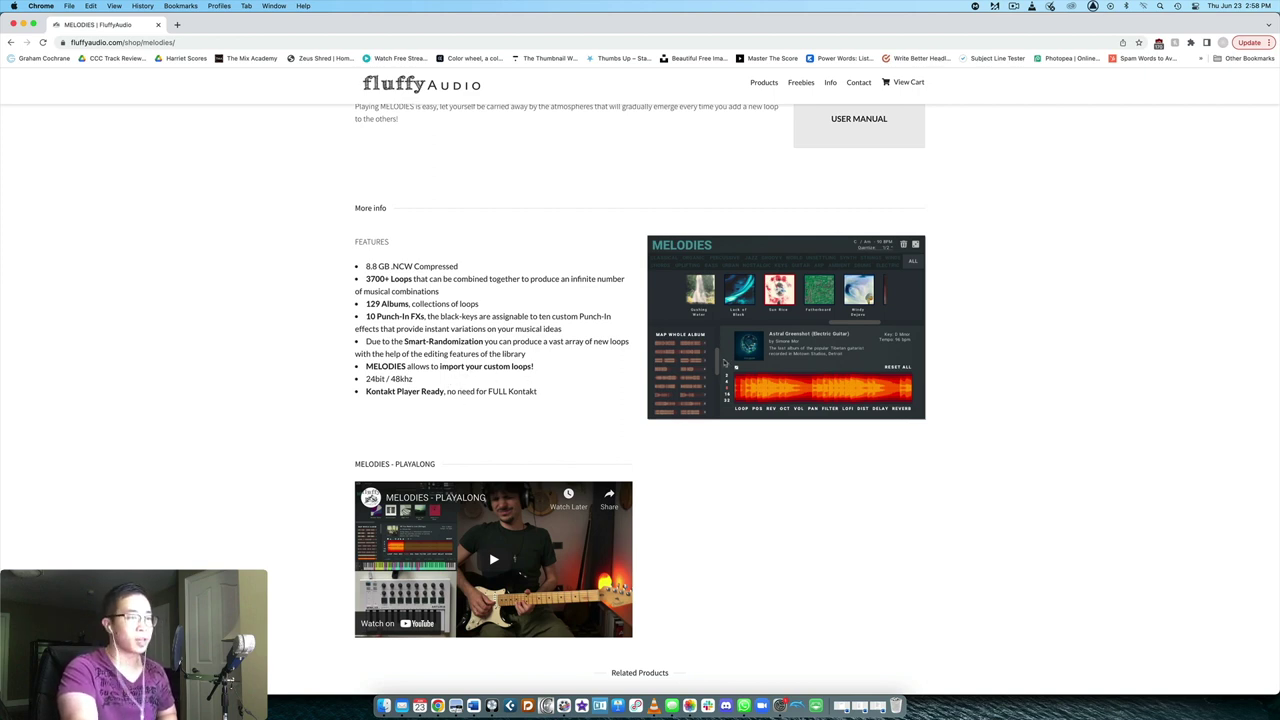
{"action": "scroll", "coordinate": [720, 352], "scroll_direction": "down", "scroll_amount": 1}
{"action": "scroll", "coordinate": [720, 352], "scroll_direction": "down", "scroll_amount": 3}
{"action": "scroll", "coordinate": [720, 352], "scroll_direction": "up", "scroll_amount": 15}
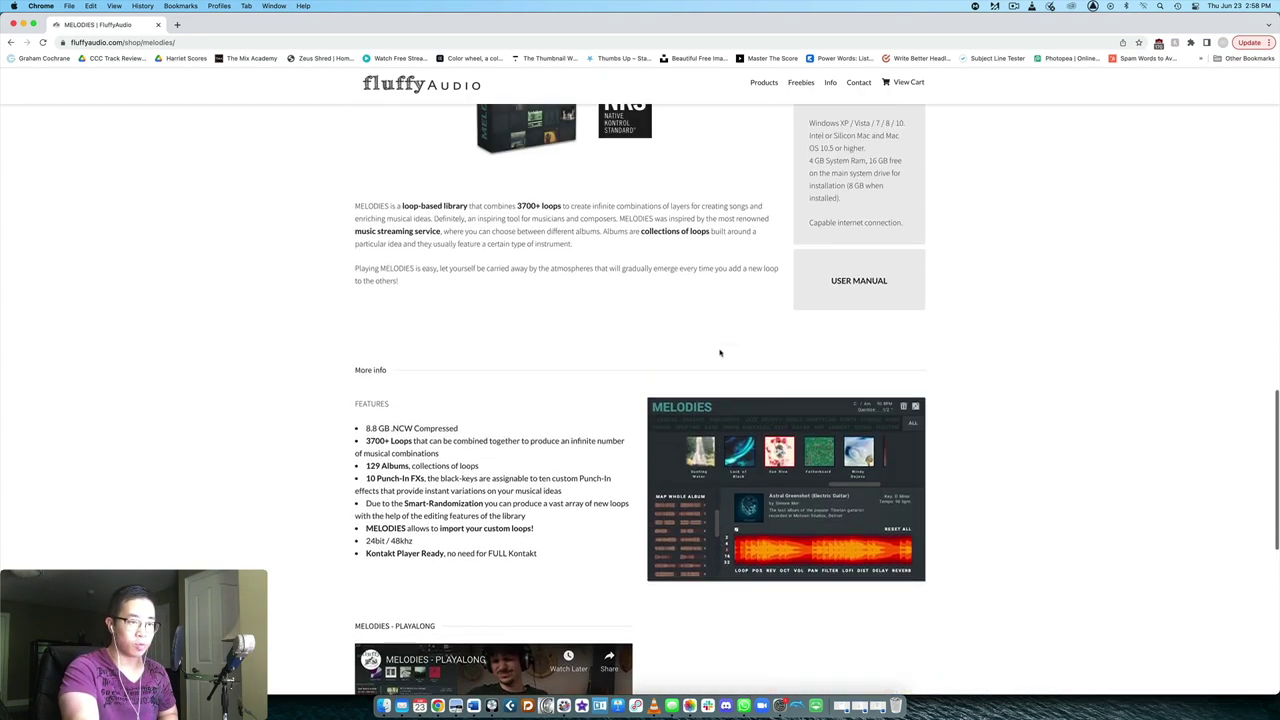
{"action": "scroll", "coordinate": [719, 349], "scroll_direction": "up", "scroll_amount": 5}
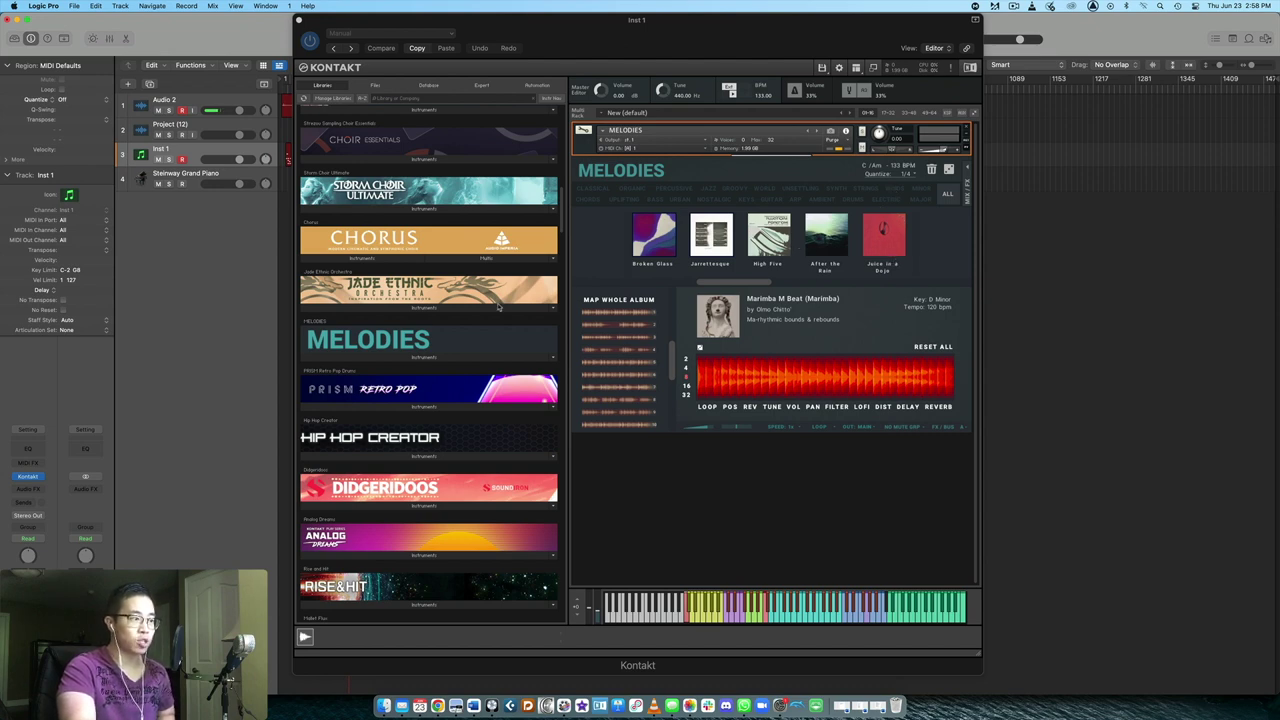
- Toggle the MELODIES library entry, then scroll the album carousel to reveal Ukudelay and Valley
{"action": "left_click", "coordinate": [420, 358]}
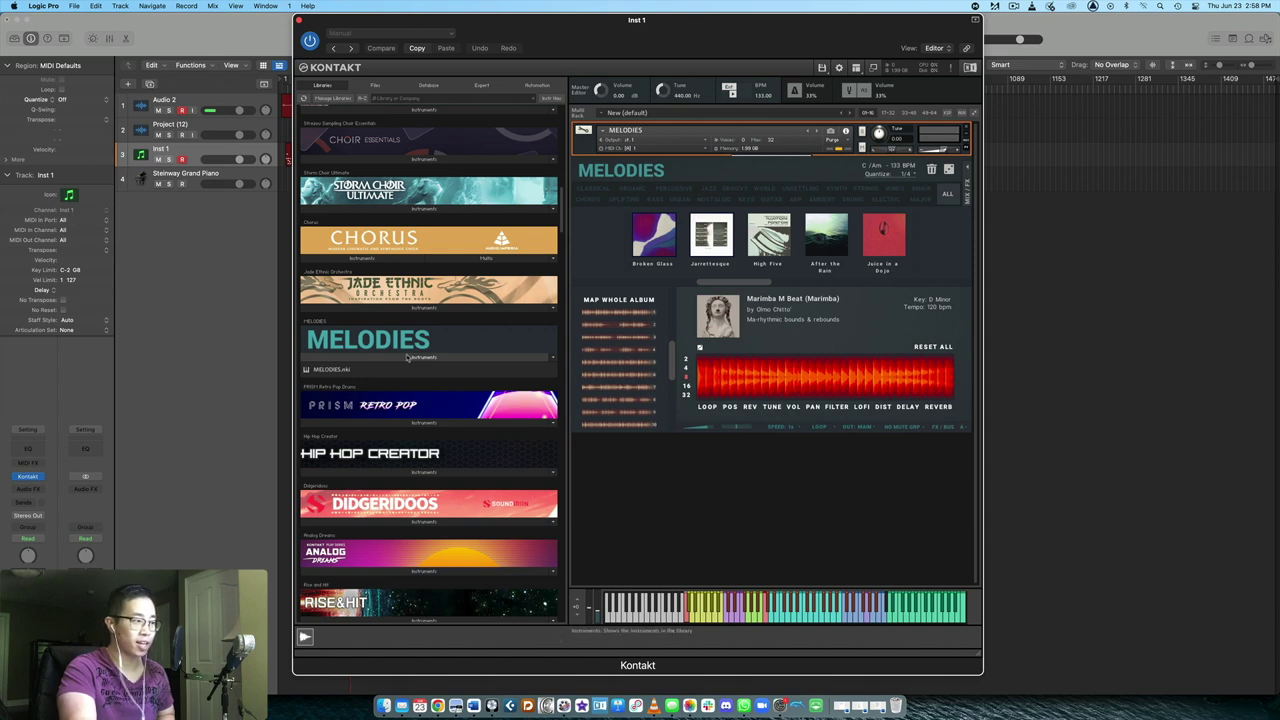
{"action": "left_click", "coordinate": [399, 360]}
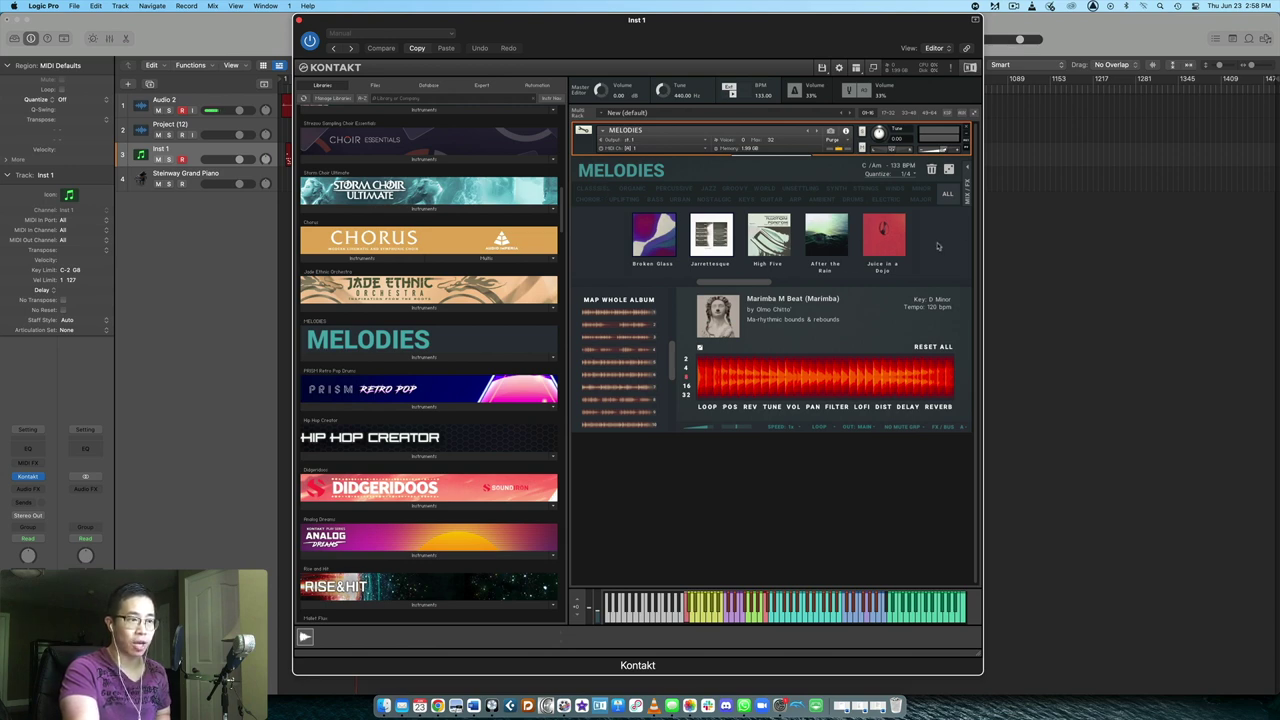
{"action": "left_click_drag", "start_coordinate": [757, 287], "coordinate": [625, 283]}
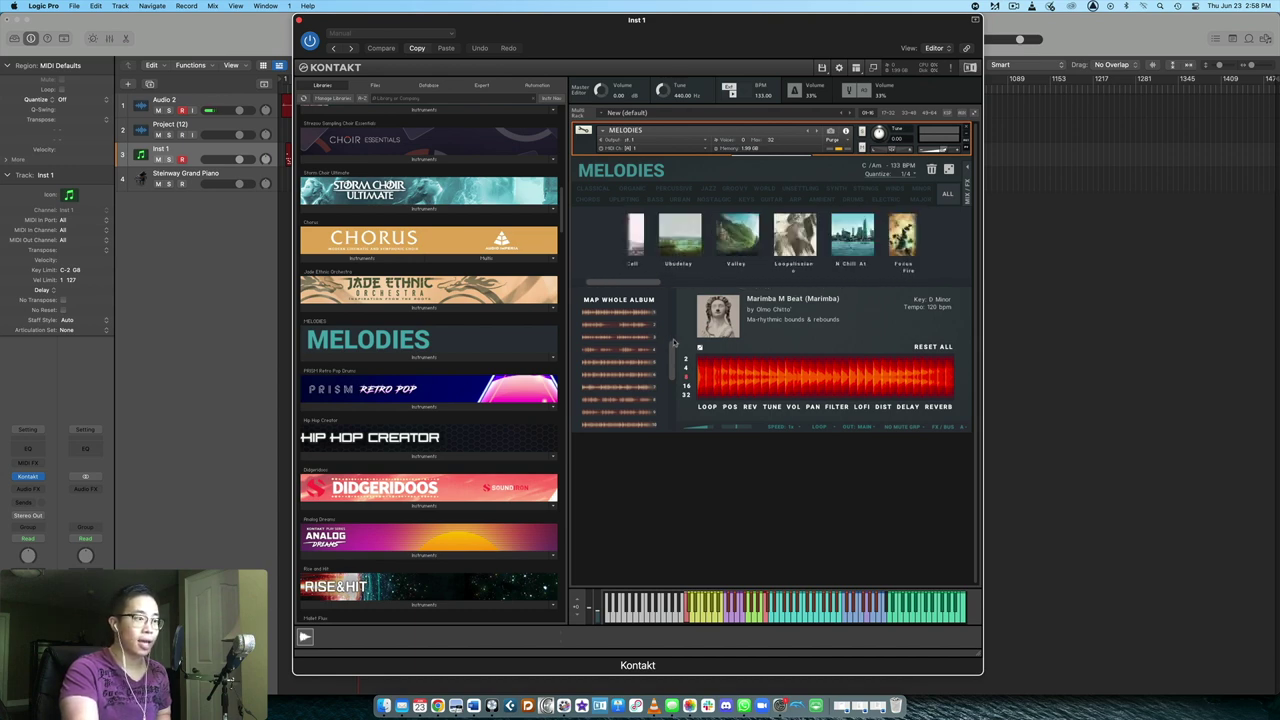
{"action": "scroll", "coordinate": [667, 363], "scroll_direction": "down", "scroll_amount": 5}
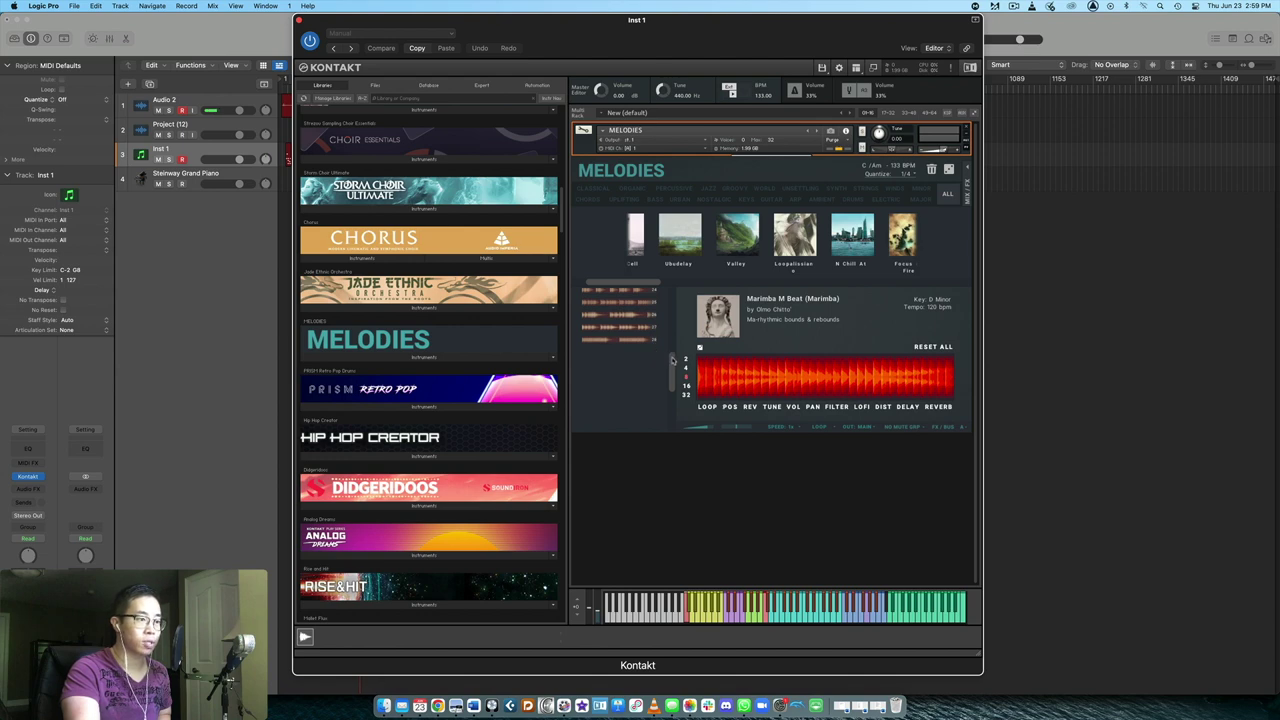
{"action": "left_click_drag", "start_coordinate": [673, 362], "coordinate": [676, 285]}
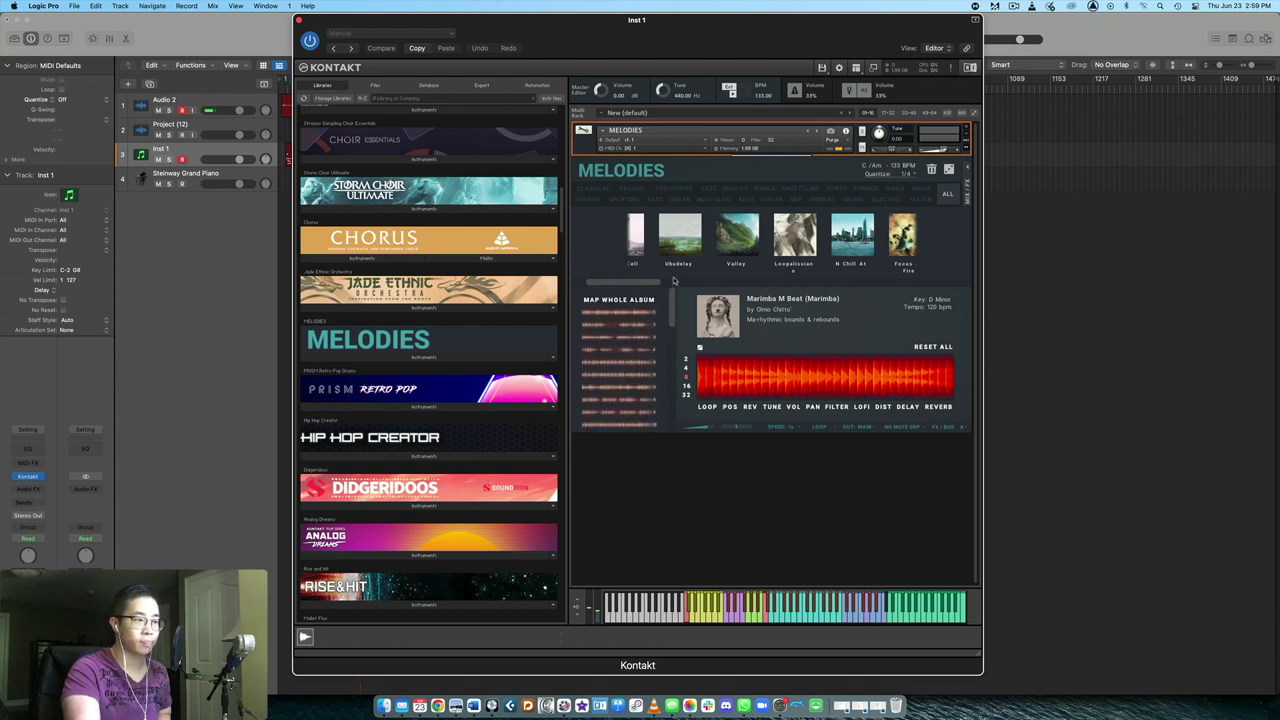
- Trigger the Court Dancing (Chalumeau) loop from its key on the Kontakt keyboard
{"action": "left_click", "coordinate": [838, 620]}
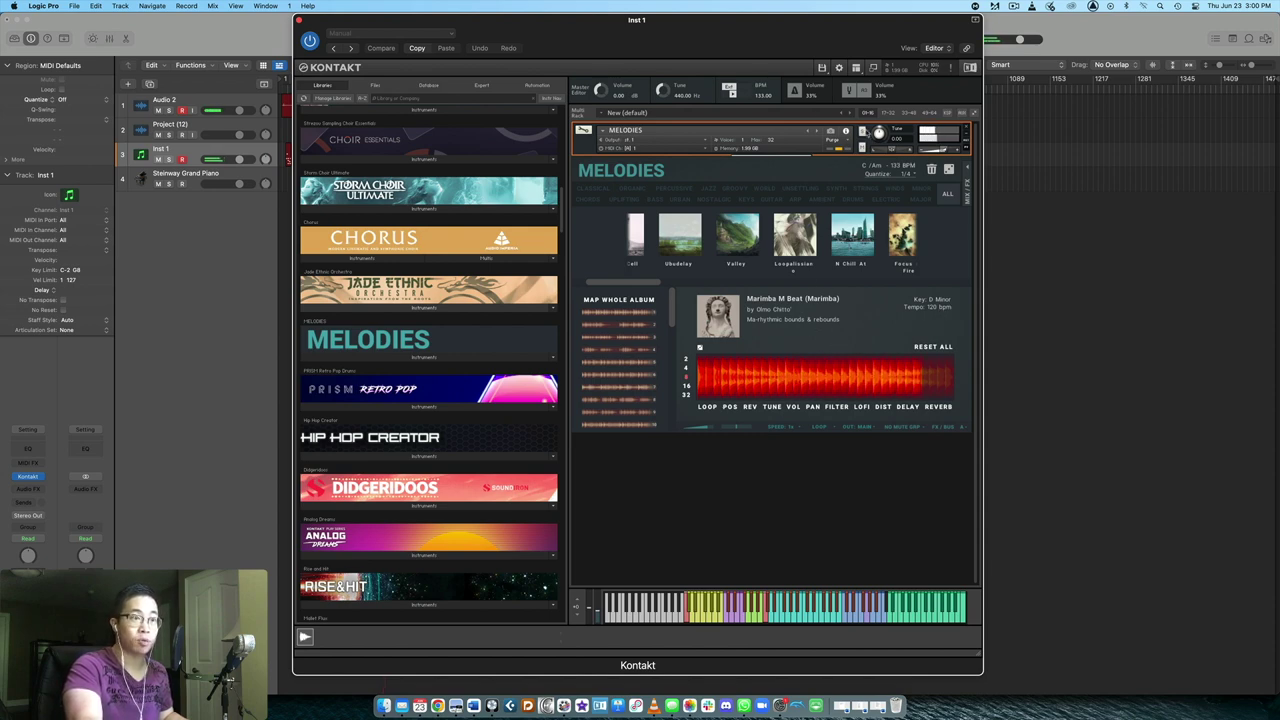
- Nudge the Kontakt plugin window slightly to a new position
{"action": "mouse_move", "coordinate": [745, 38]}
{"action": "left_mouse_down"}
{"action": "mouse_move", "coordinate": [743, 107]}
{"action": "mouse_move", "coordinate": [737, 38]}
{"action": "left_mouse_up"}
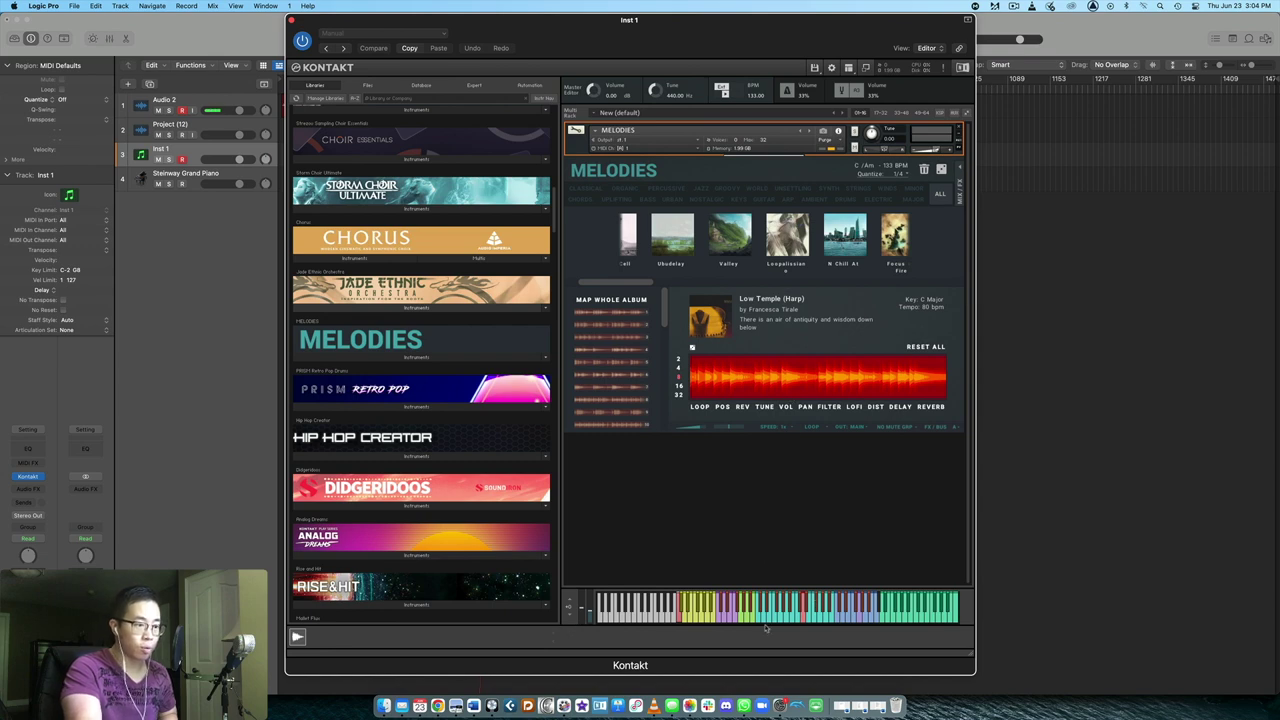
- Compare the Marimba M Beat and Summer 1976 (Marimba) keys, ending on Marimba M Beat
{"action": "left_click", "coordinate": [759, 620]}
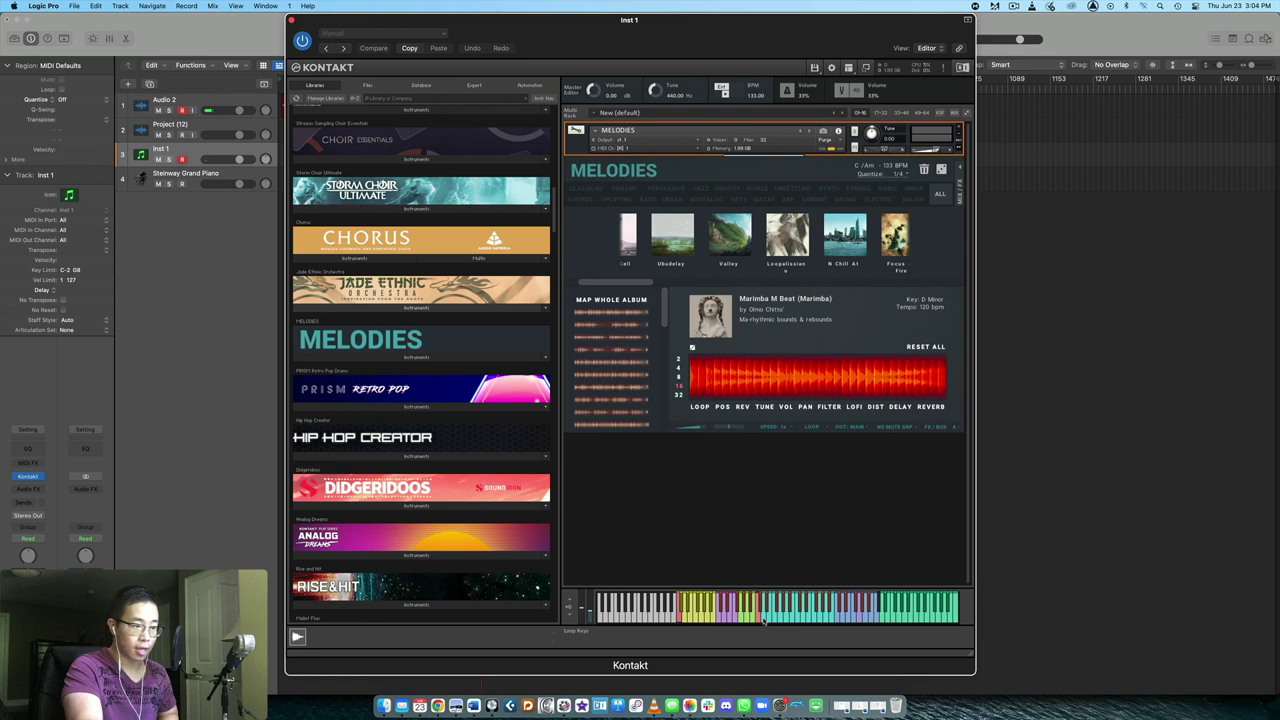
{"action": "left_click", "coordinate": [760, 620]}
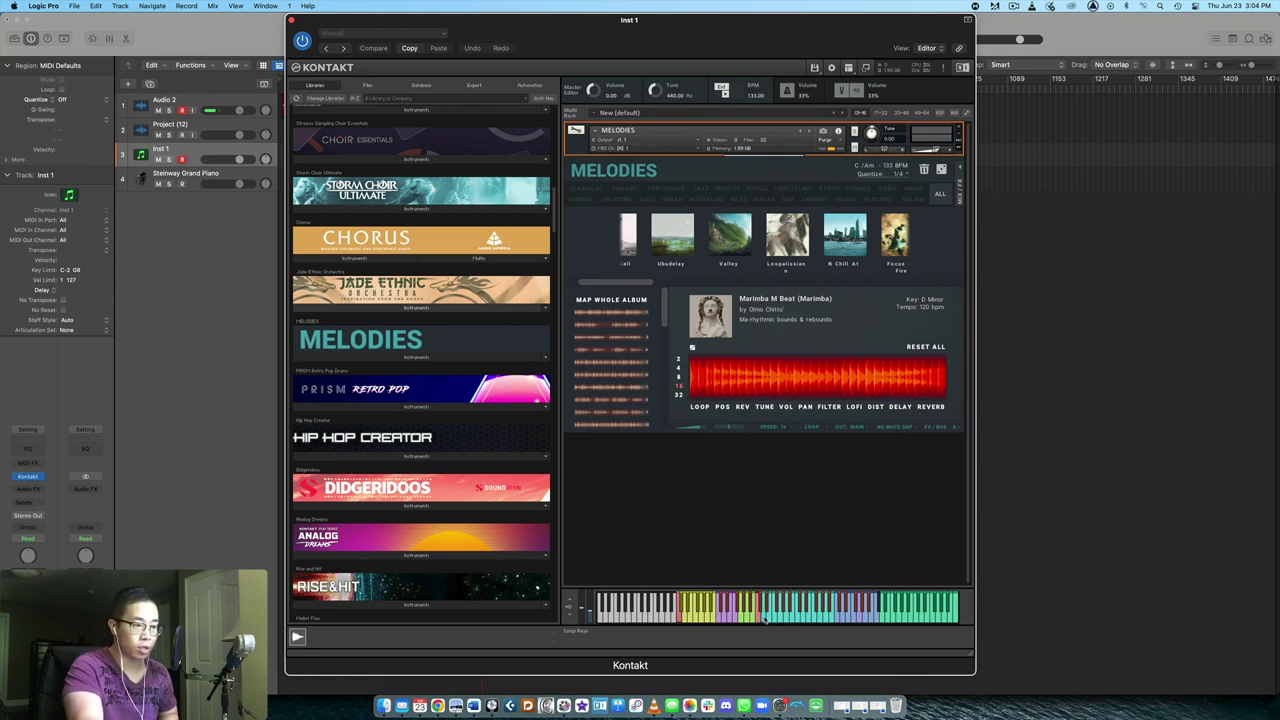
{"action": "left_click", "coordinate": [759, 620]}
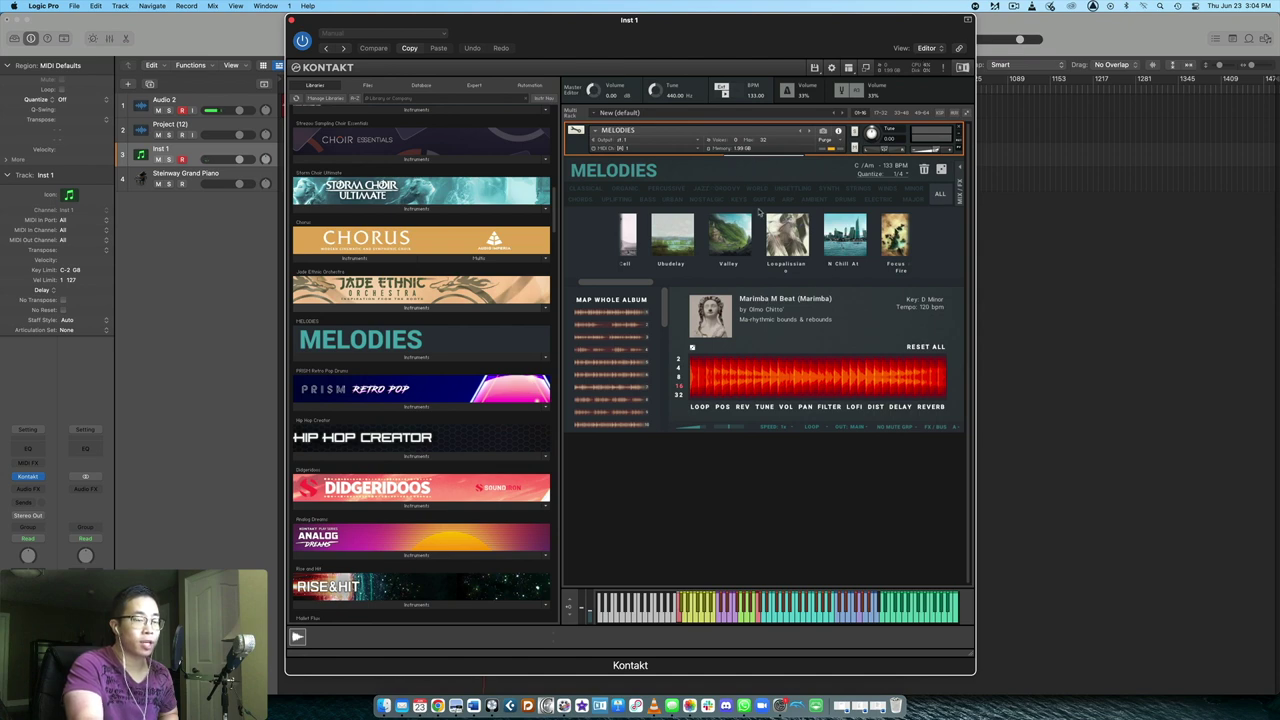
- Replace the key's loop with Abstract Definitions (Modular) from the Chill Club album
{"action": "left_click_drag", "start_coordinate": [628, 287], "coordinate": [684, 287]}
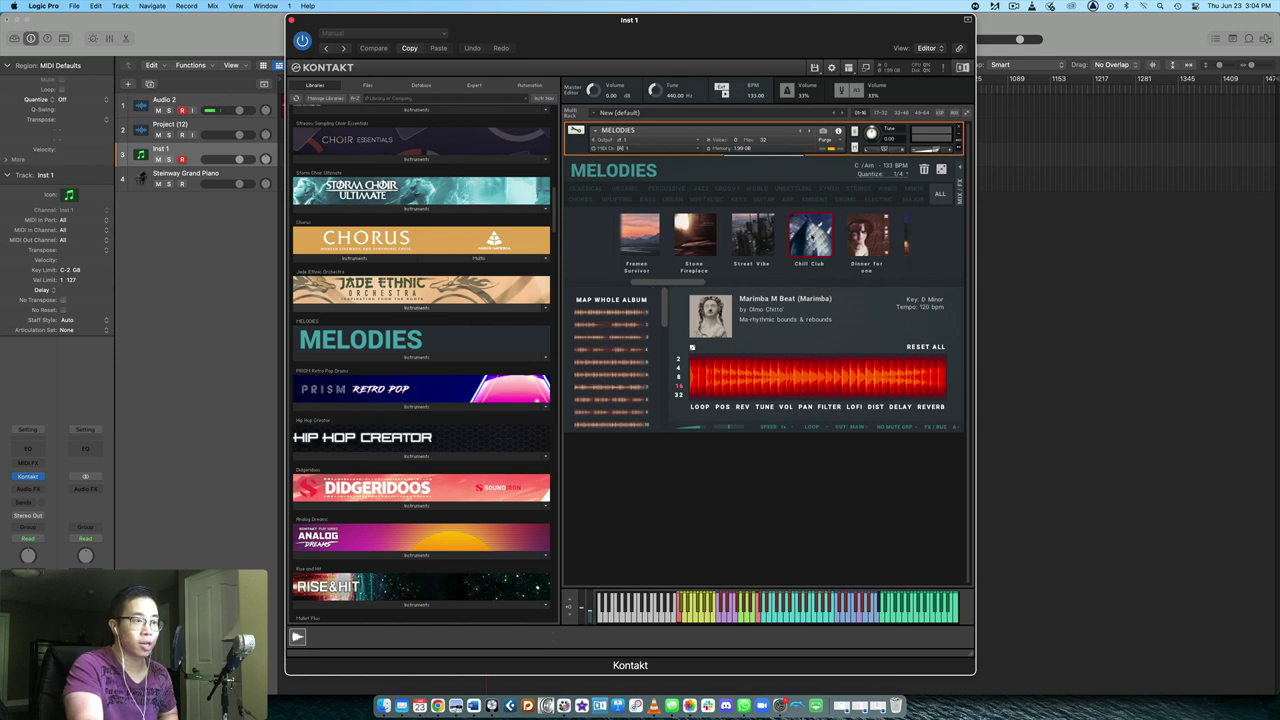
{"action": "left_click", "coordinate": [624, 330]}
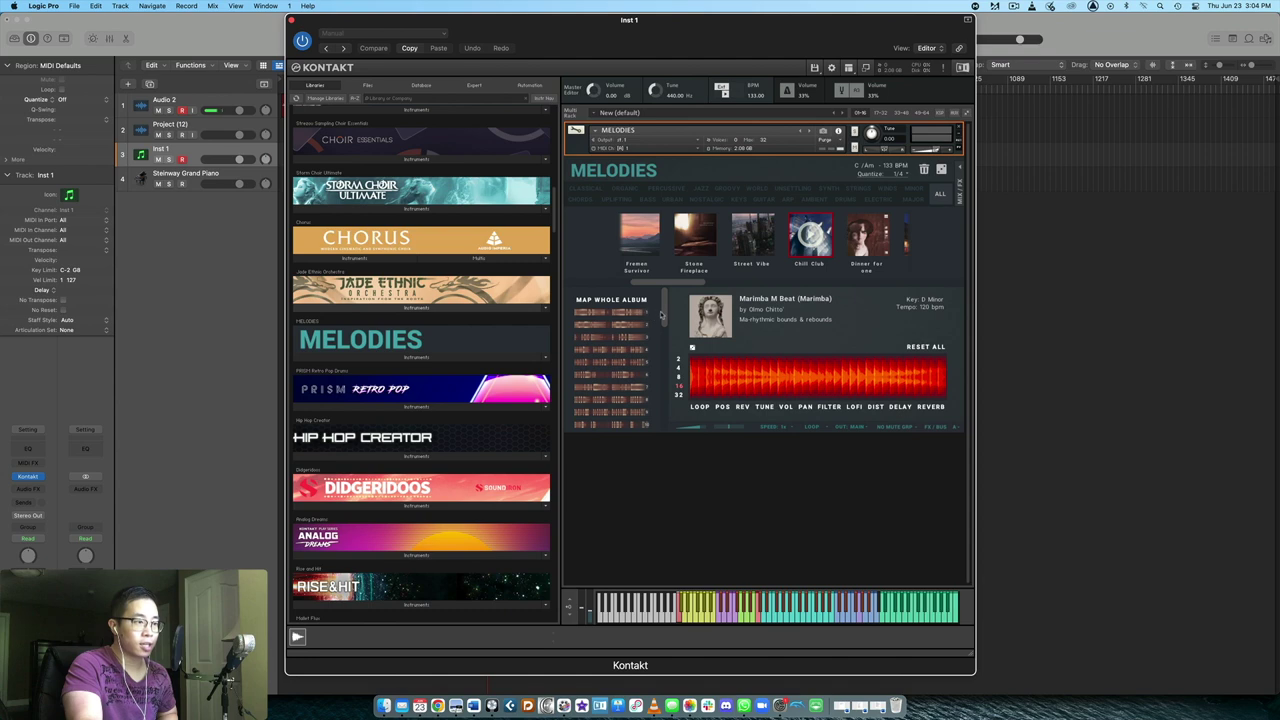
{"action": "left_click_drag", "start_coordinate": [665, 314], "coordinate": [667, 403]}
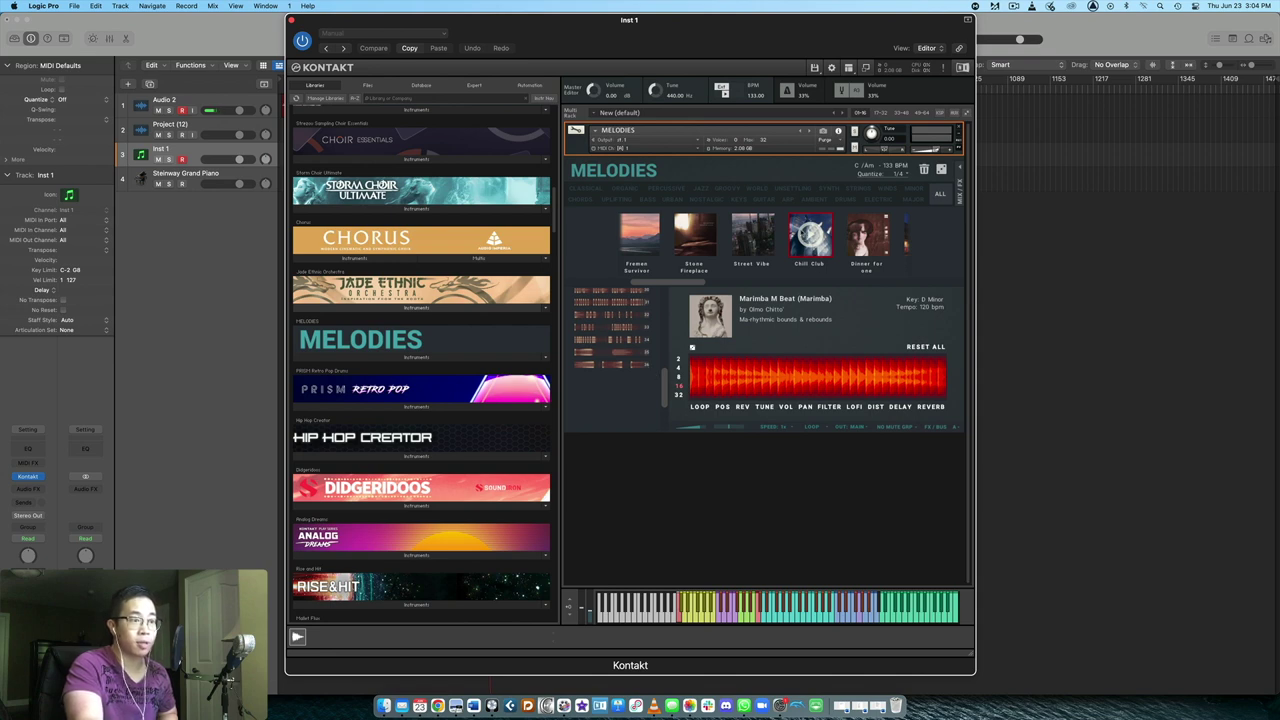
{"action": "left_click_drag", "start_coordinate": [668, 376], "coordinate": [669, 295]}
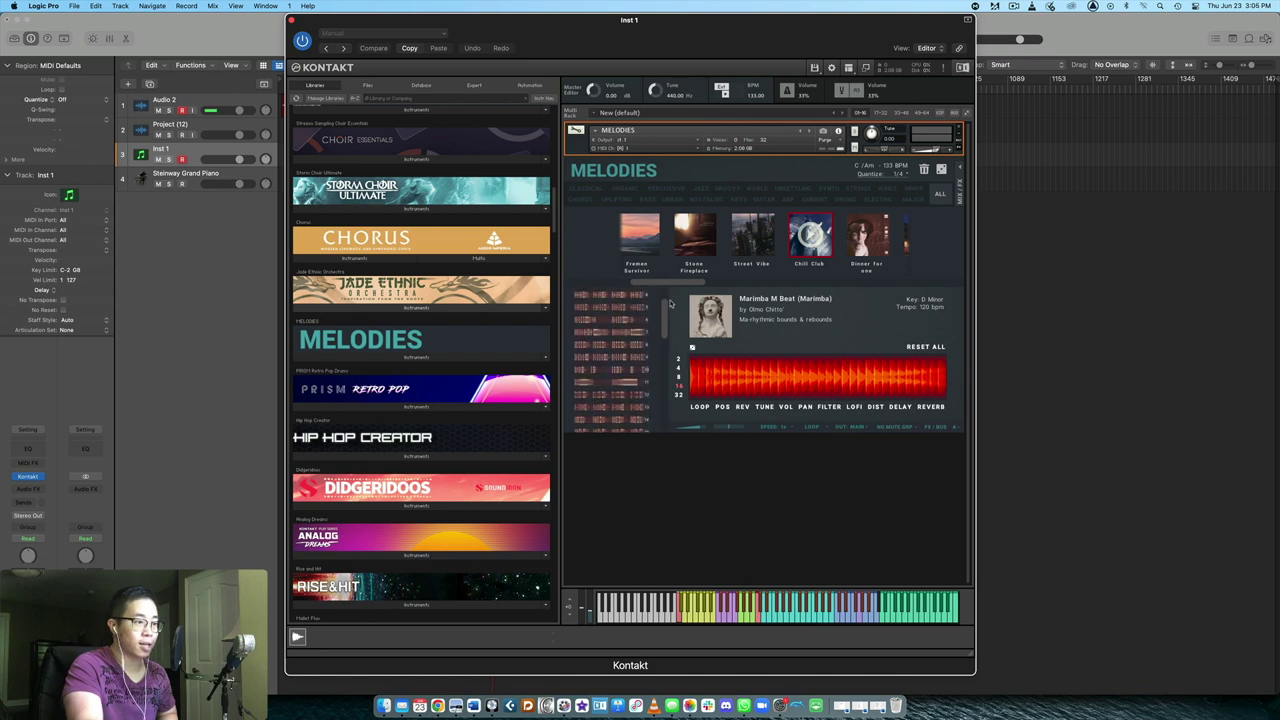
{"action": "left_click", "coordinate": [637, 345]}
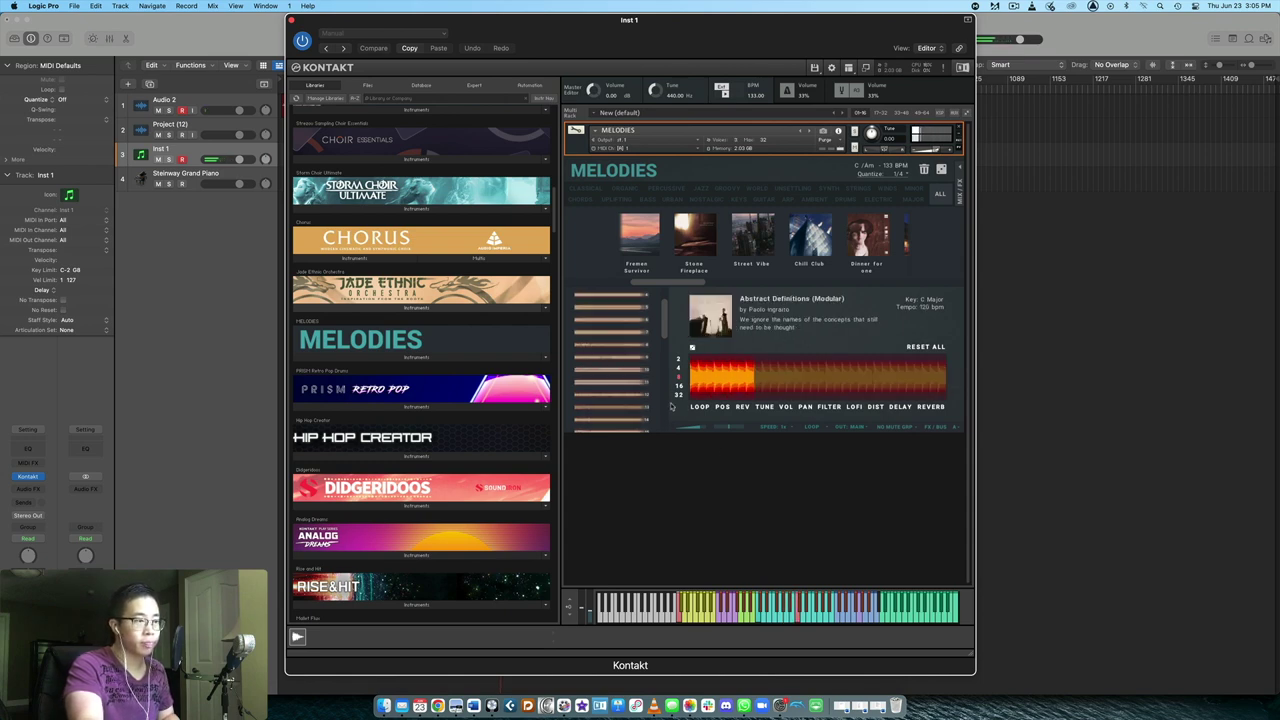
- Audition two loops, then settle on Draft Prank (Electric Bass), G# Minor at 90 bpm
{"action": "left_click", "coordinate": [640, 358]}
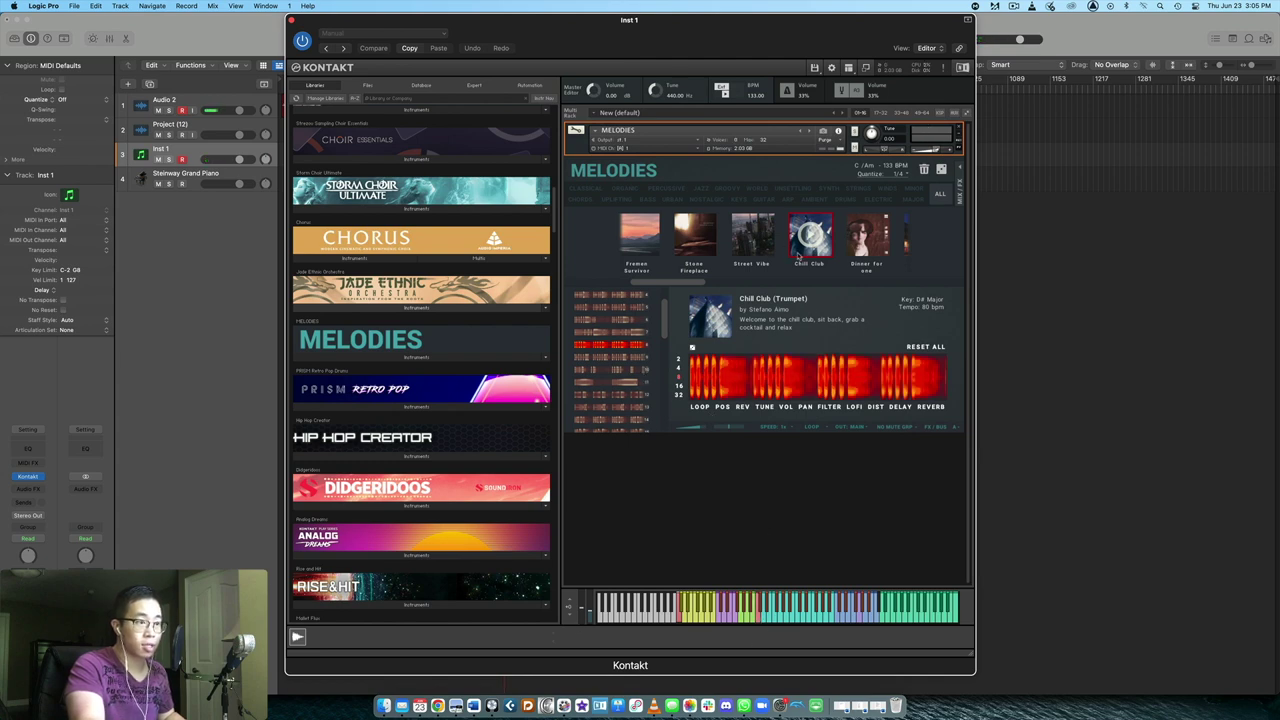
{"action": "left_click", "coordinate": [620, 370]}
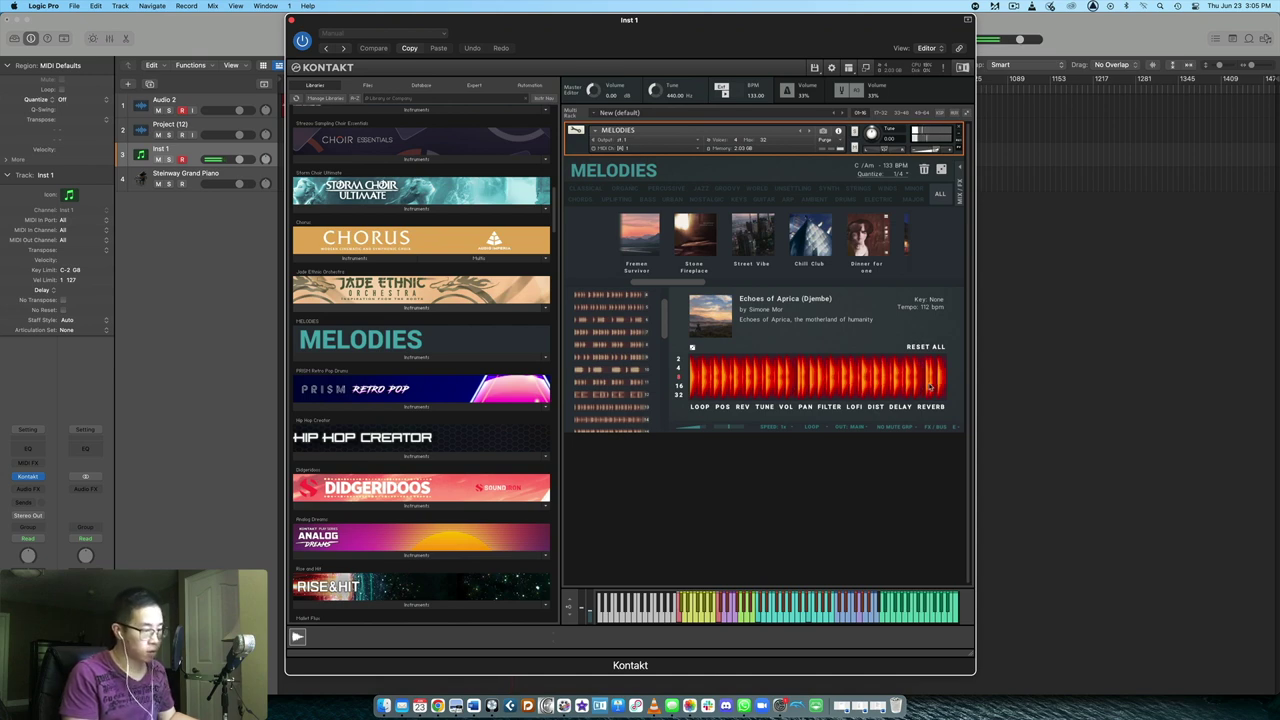
{"action": "key", "text": "Down"}
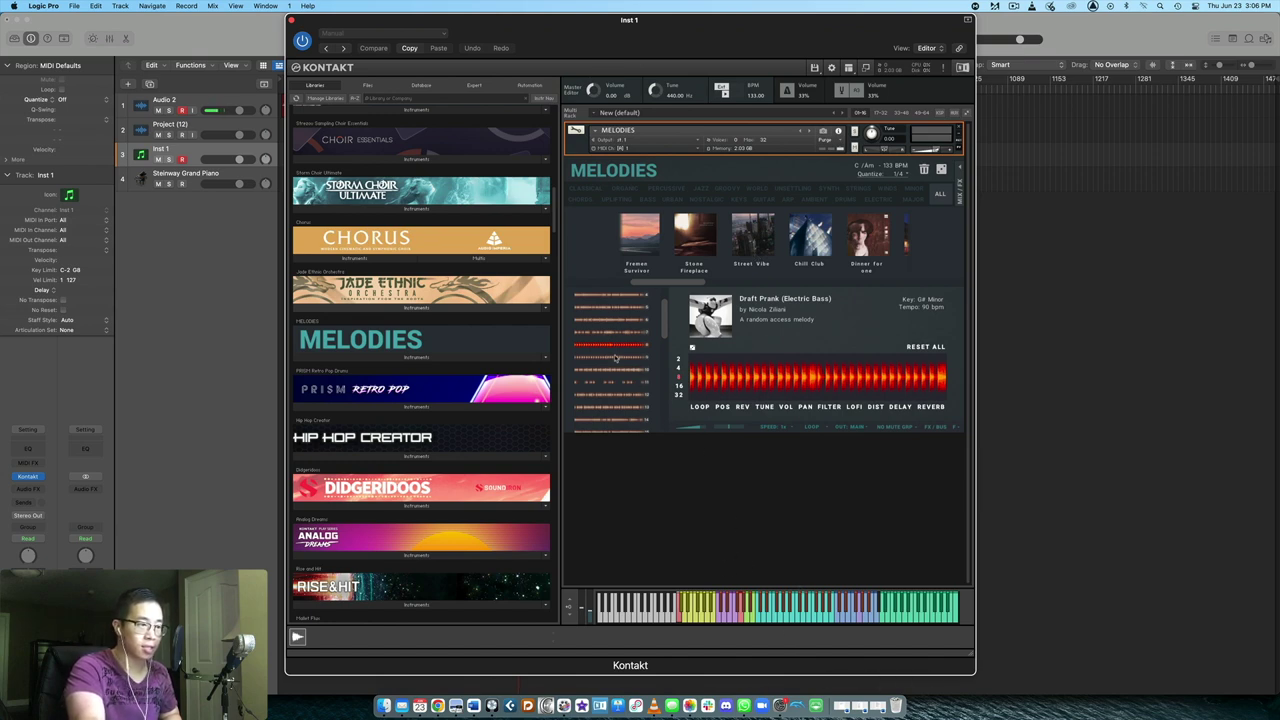
- On the Summer 1976 (Marimba) key, swap the loop for Stone Fireplace (Acoustic Guitar)
{"action": "scroll", "coordinate": [662, 333], "scroll_direction": "up", "scroll_amount": 2}
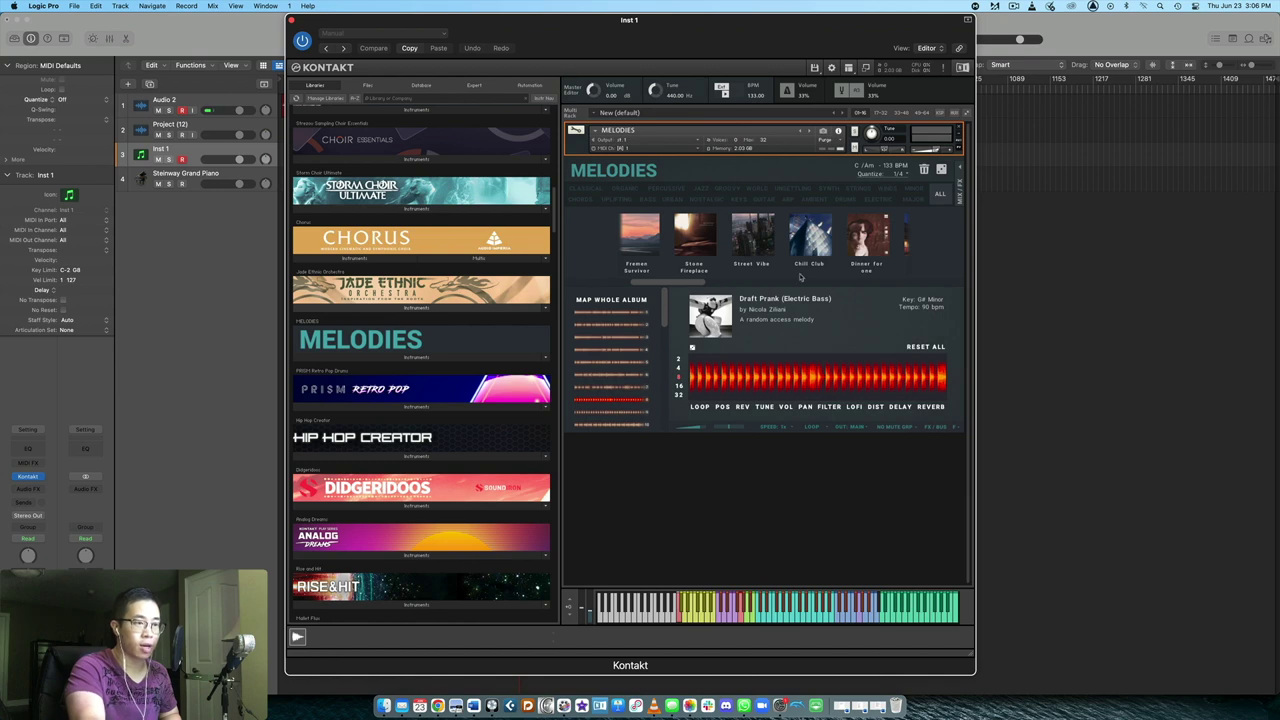
{"action": "left_click", "coordinate": [762, 620]}
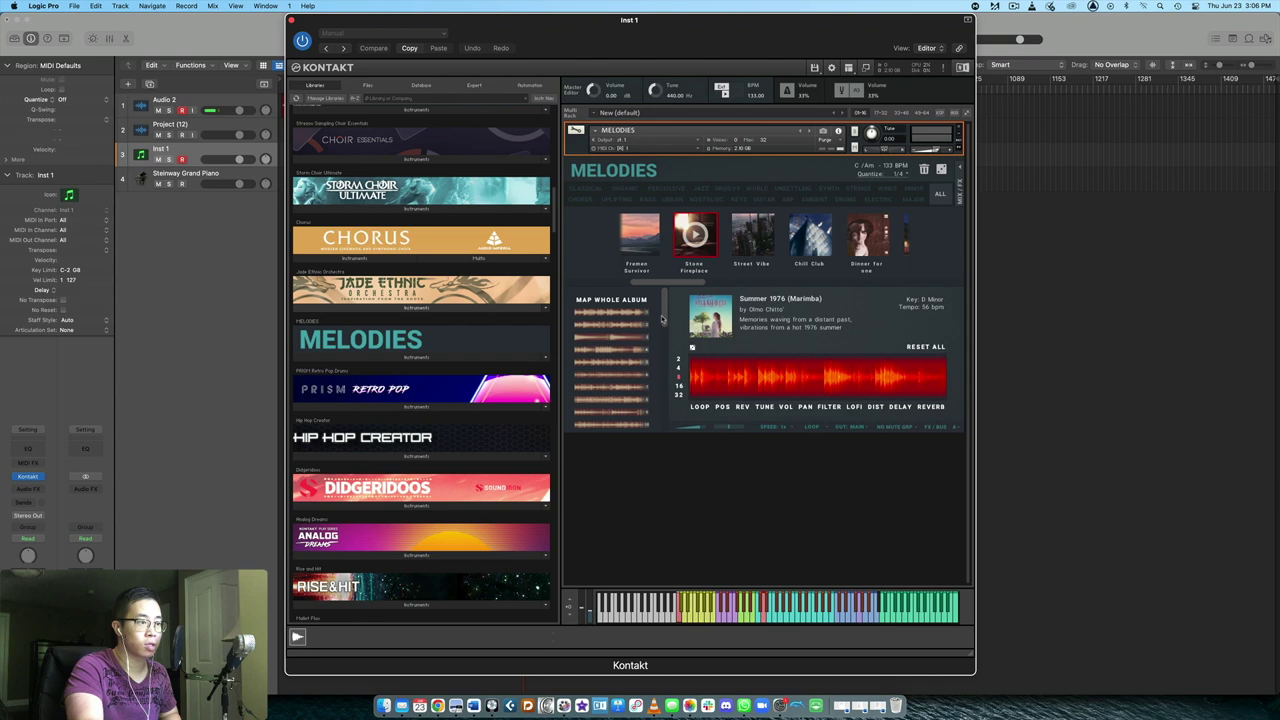
{"action": "left_click_drag", "start_coordinate": [664, 322], "coordinate": [665, 377]}
{"action": "left_click", "coordinate": [632, 358]}
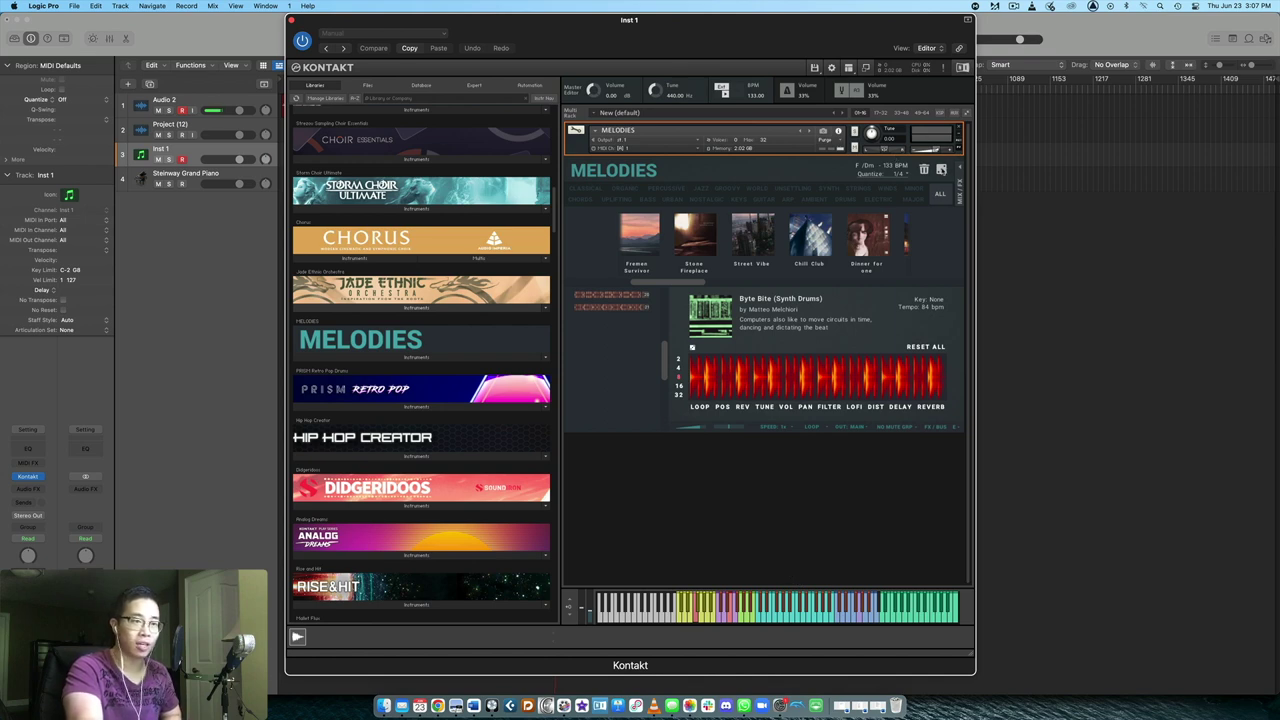
- Open the dice menu of random loop assignment options
{"action": "left_click", "coordinate": [941, 169]}
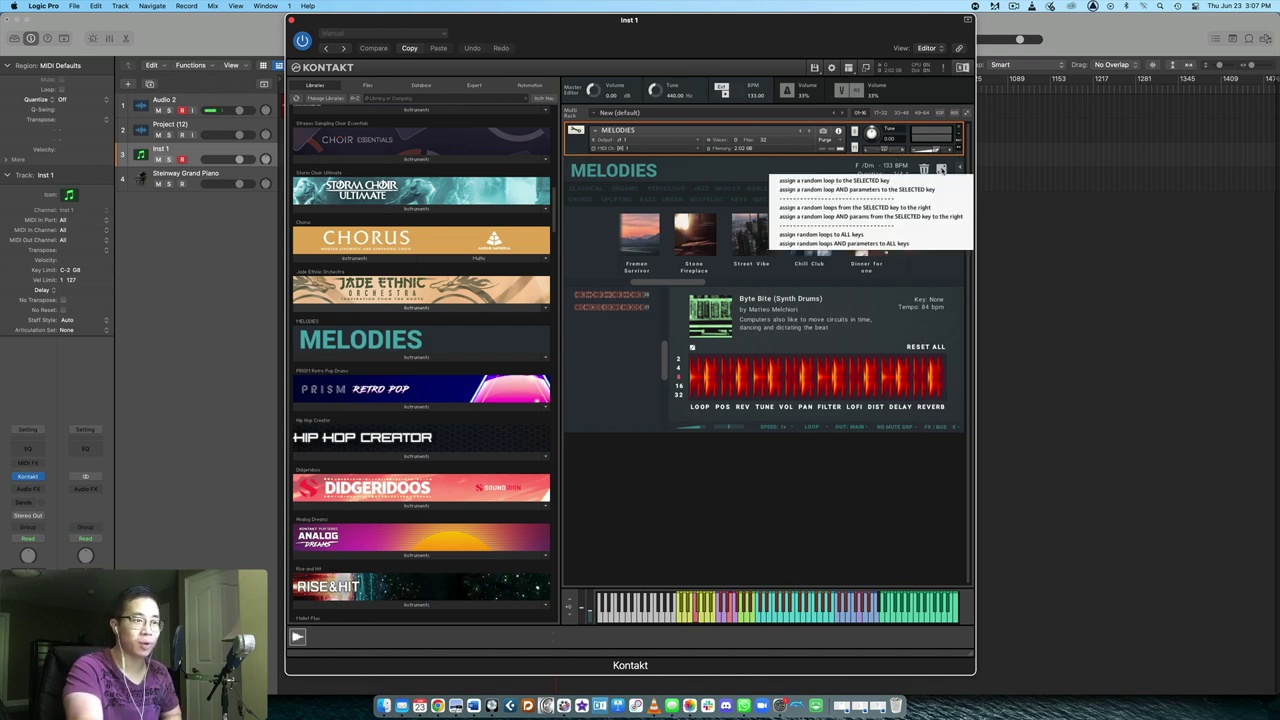
- Give the selected key a random loop, pick Chill Club, then randomize loops across all keys
{"action": "left_click", "coordinate": [933, 270]}
{"action": "left_click", "coordinate": [942, 169]}
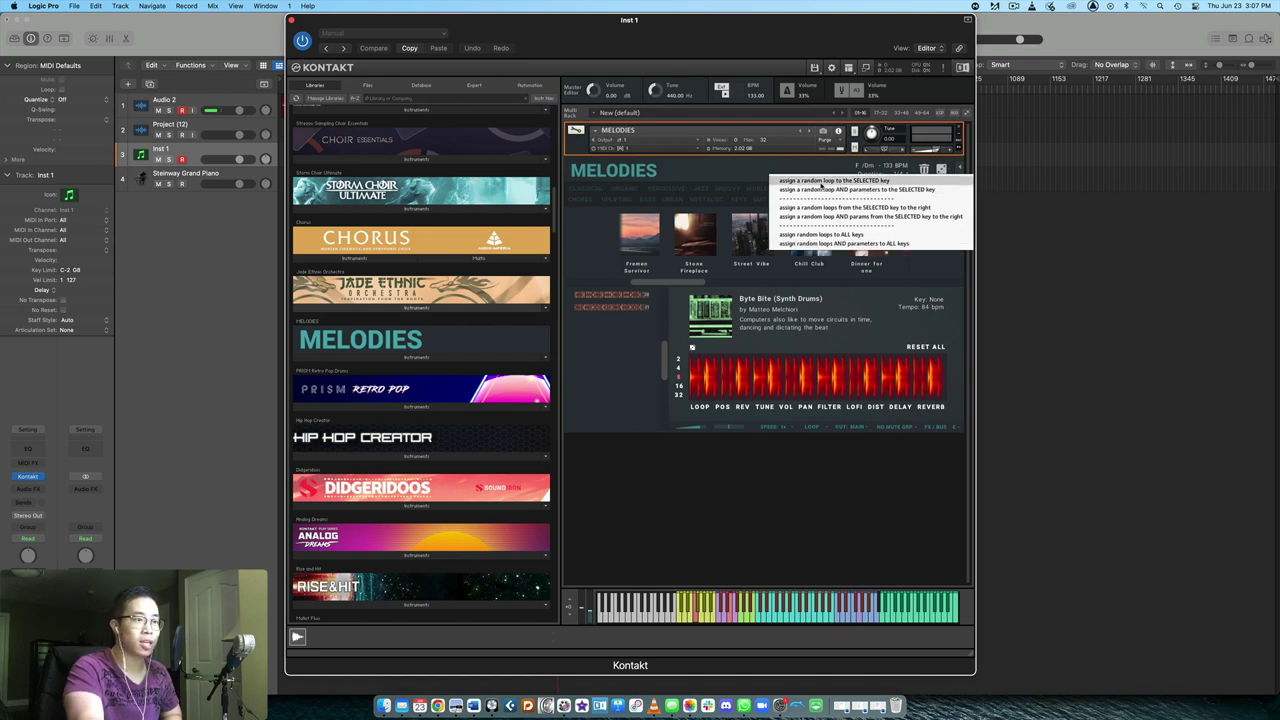
{"action": "left_click", "coordinate": [890, 181]}
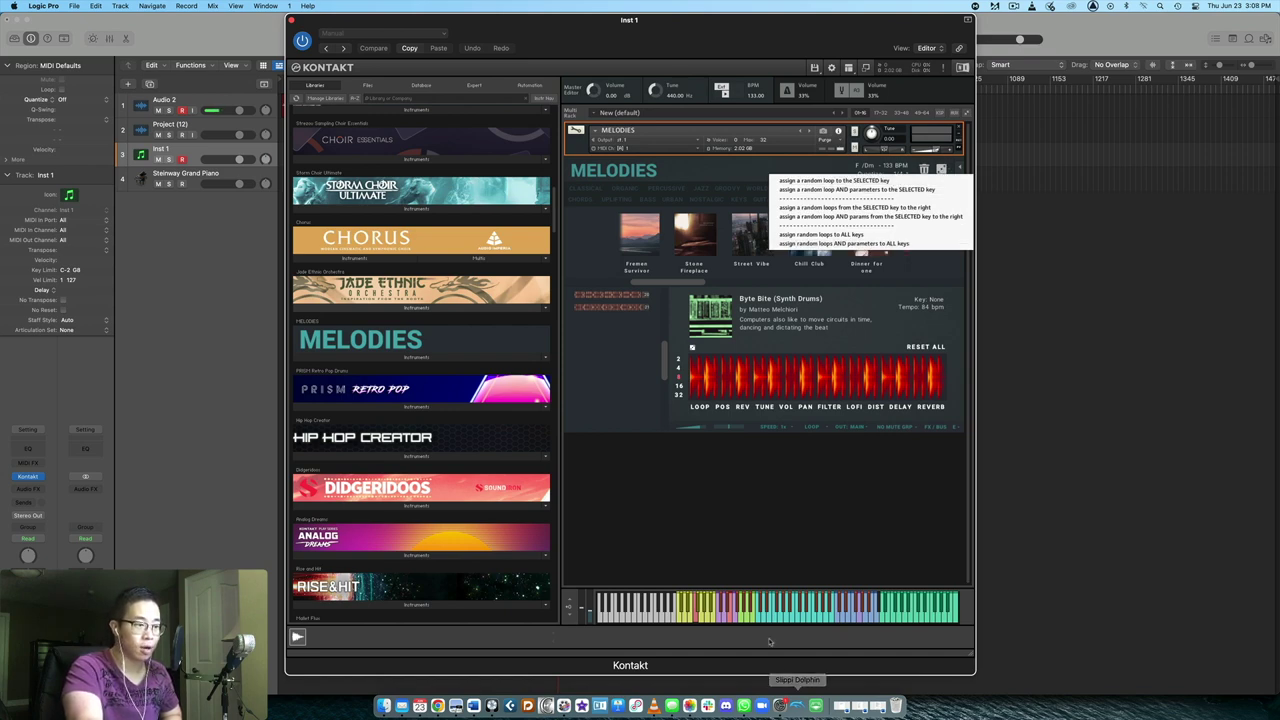
{"action": "left_click", "coordinate": [760, 618]}
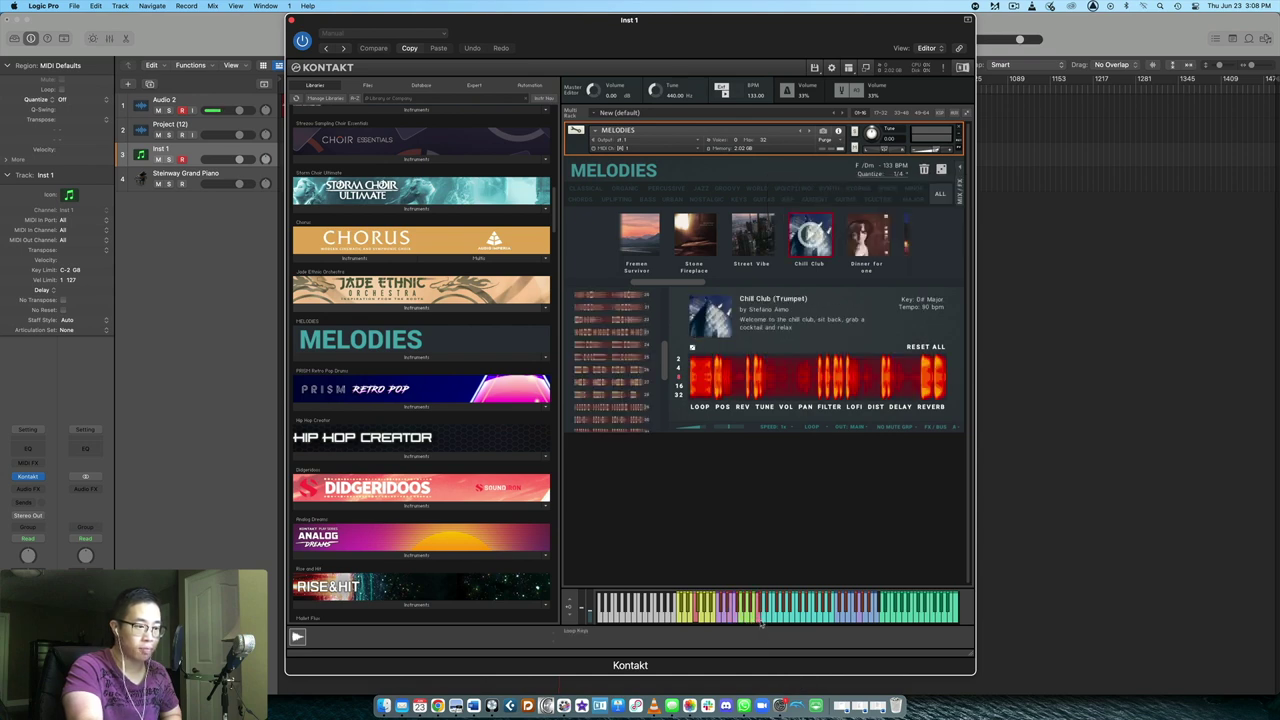
{"action": "left_click", "coordinate": [941, 167]}
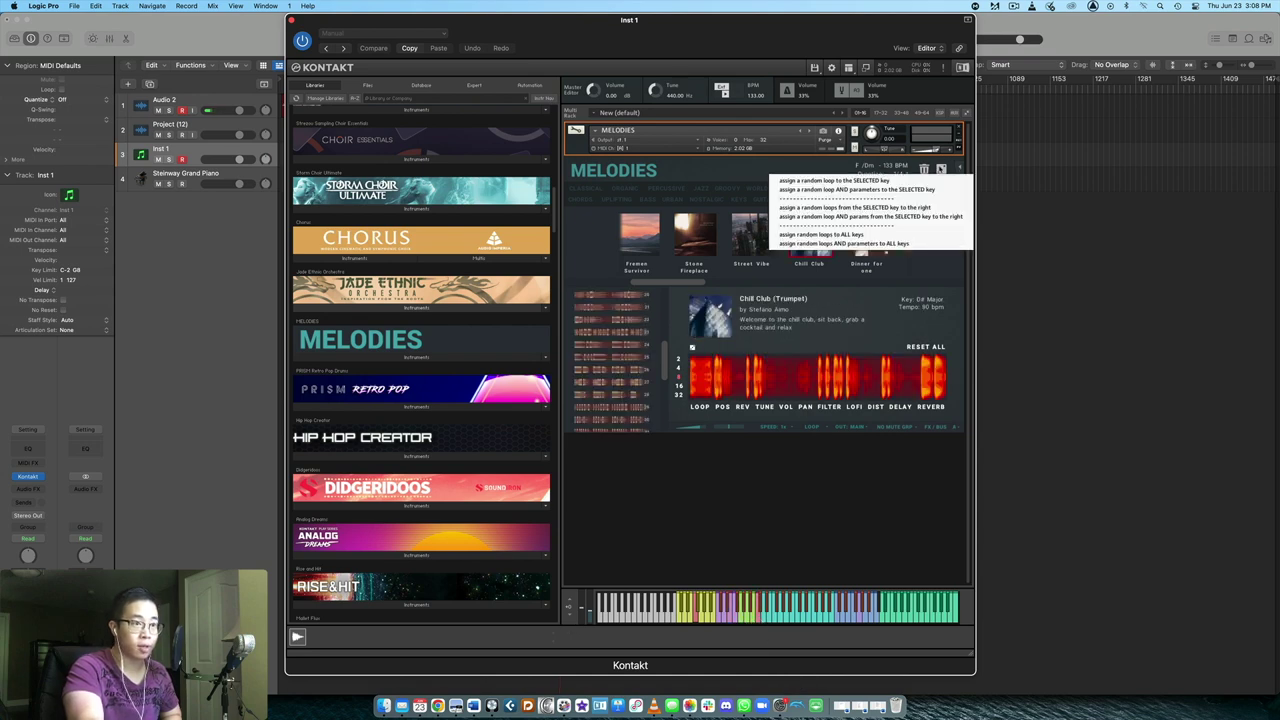
{"action": "left_click", "coordinate": [818, 236]}
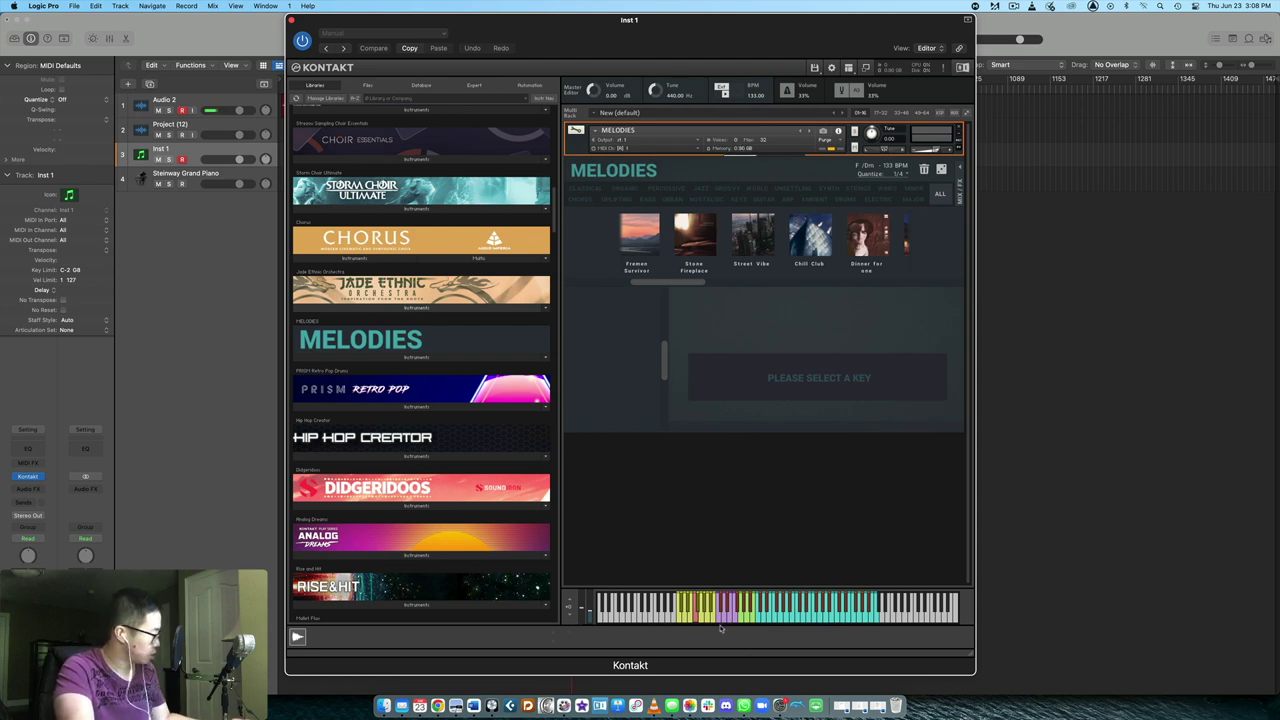
- Set the key to C/Am and load Lack of Black (Double Bass), C Major at 85 bpm
{"action": "left_click", "coordinate": [700, 618]}
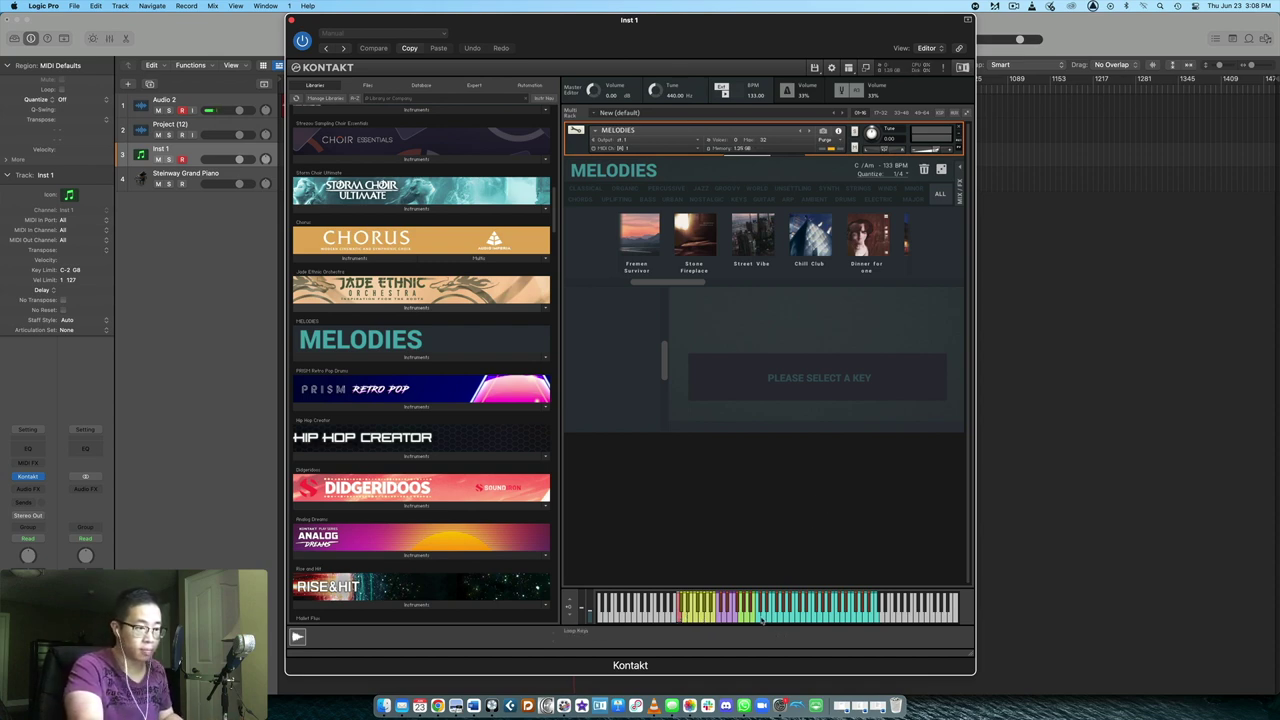
{"action": "left_click", "coordinate": [760, 618]}
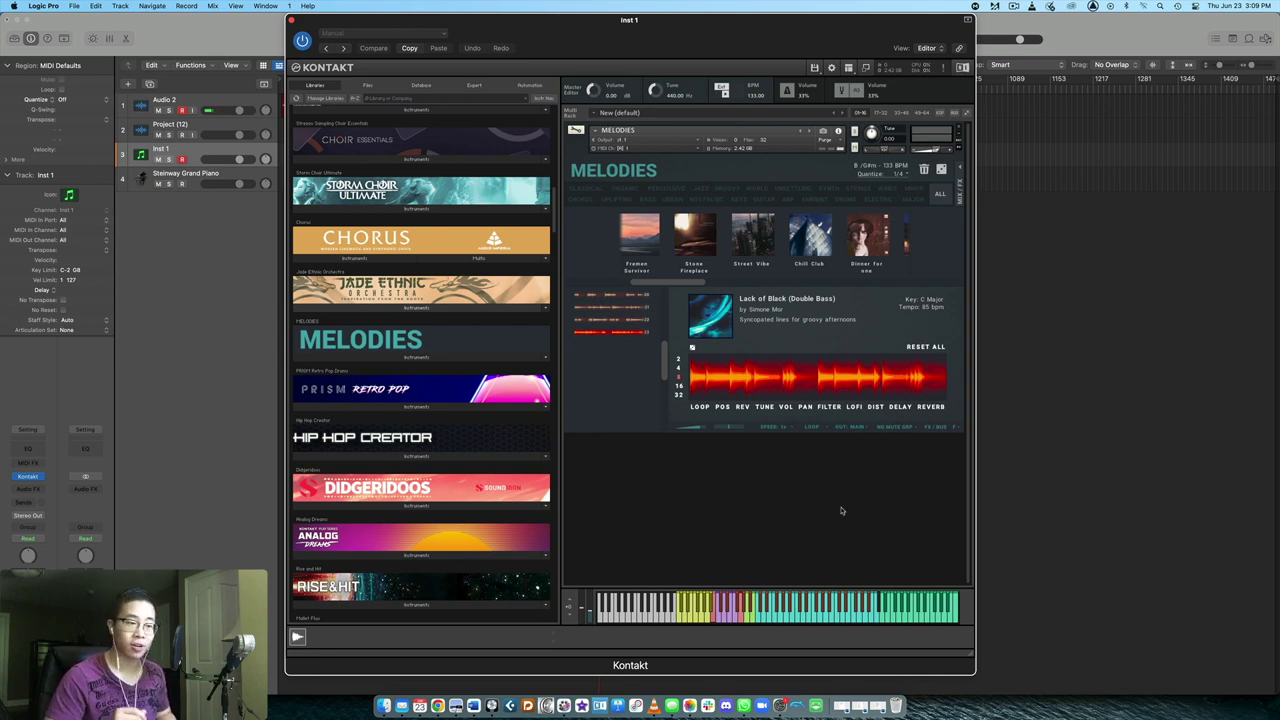
- Dismiss the random loop options without choosing, then filter the albums to WINDS
{"action": "left_click", "coordinate": [938, 172]}
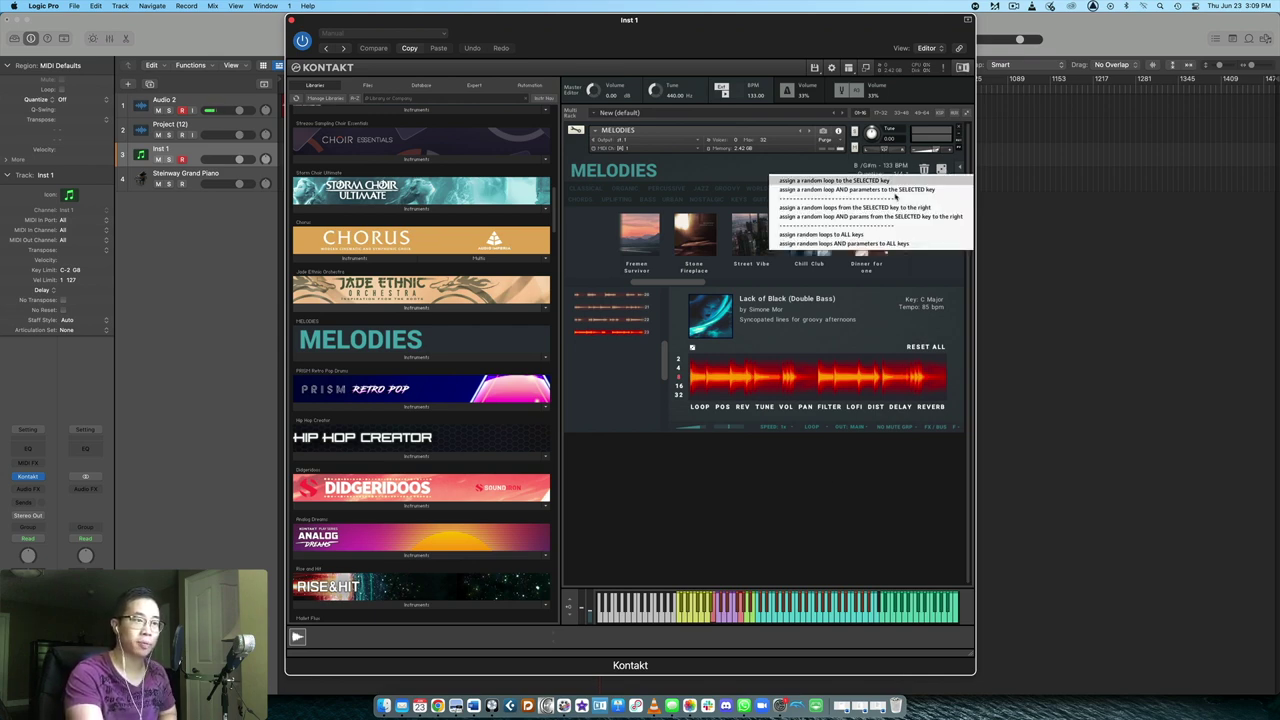
{"action": "left_click", "coordinate": [802, 337]}
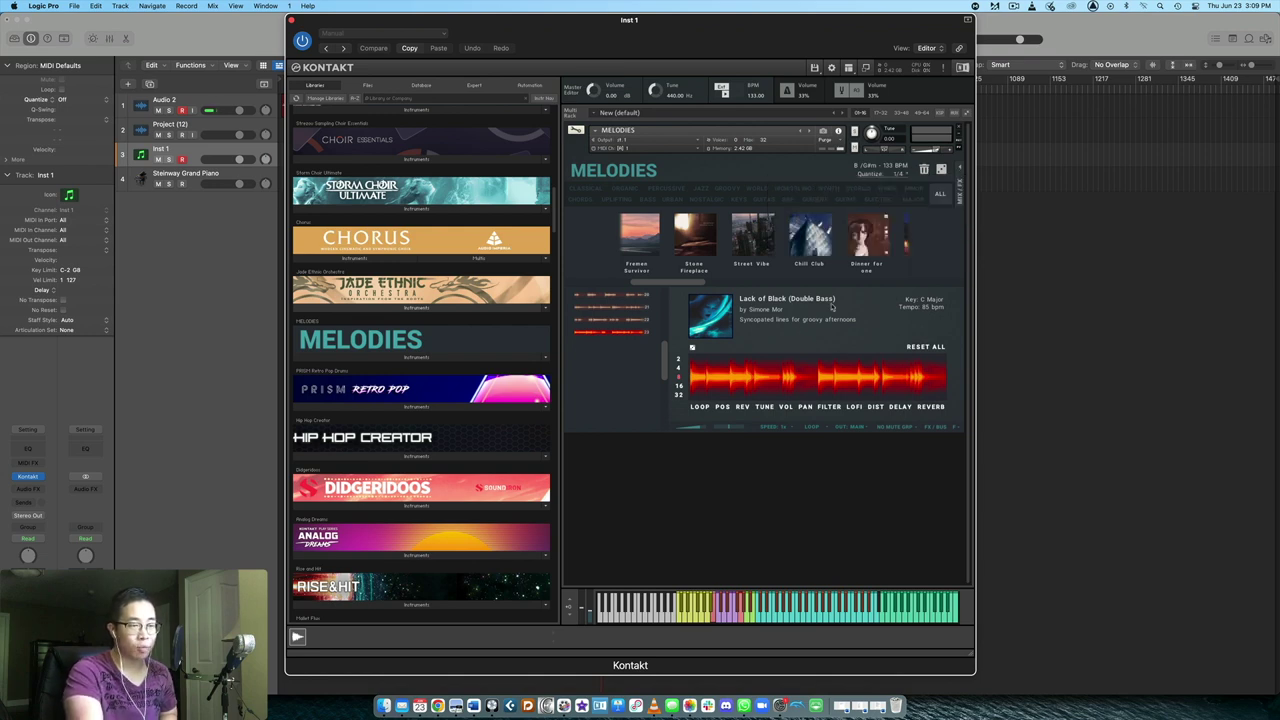
{"action": "left_click", "coordinate": [888, 189]}
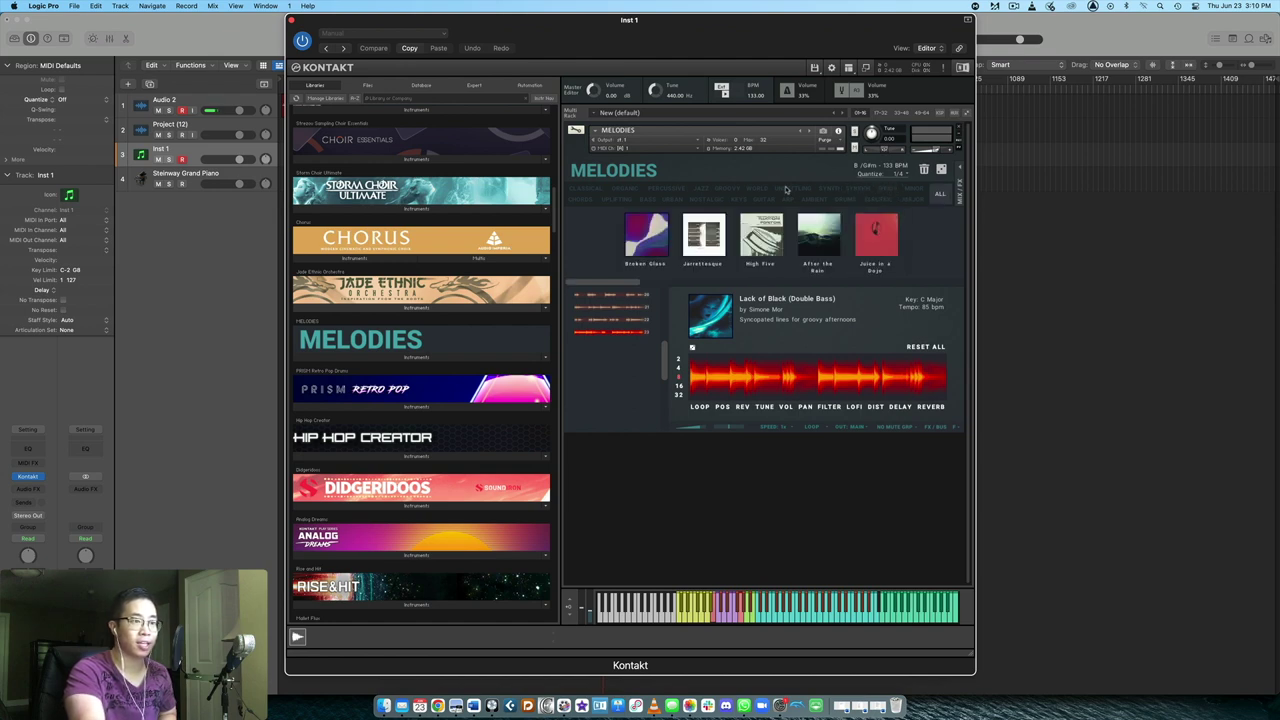
{"action": "left_click", "coordinate": [887, 190]}
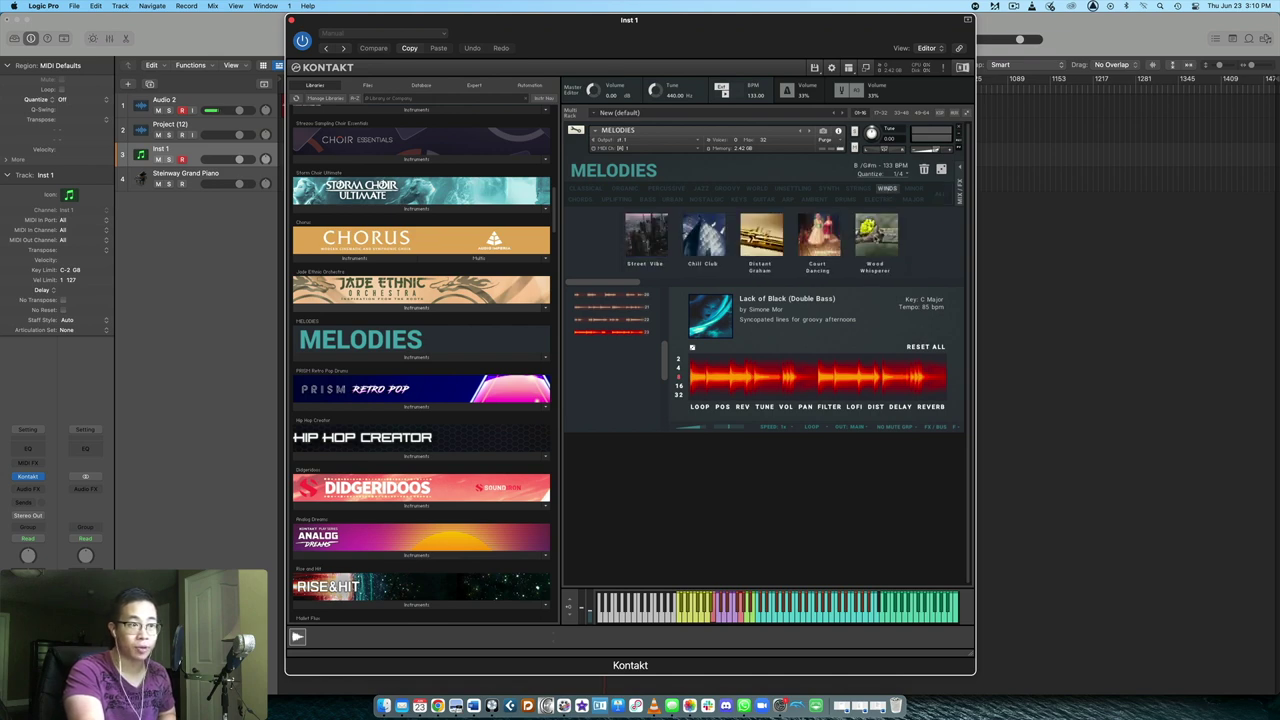
{"action": "mouse_move", "coordinate": [620, 287]}
{"action": "left_mouse_down"}
{"action": "mouse_move", "coordinate": [680, 287]}
{"action": "mouse_move", "coordinate": [606, 292]}
{"action": "left_mouse_up"}
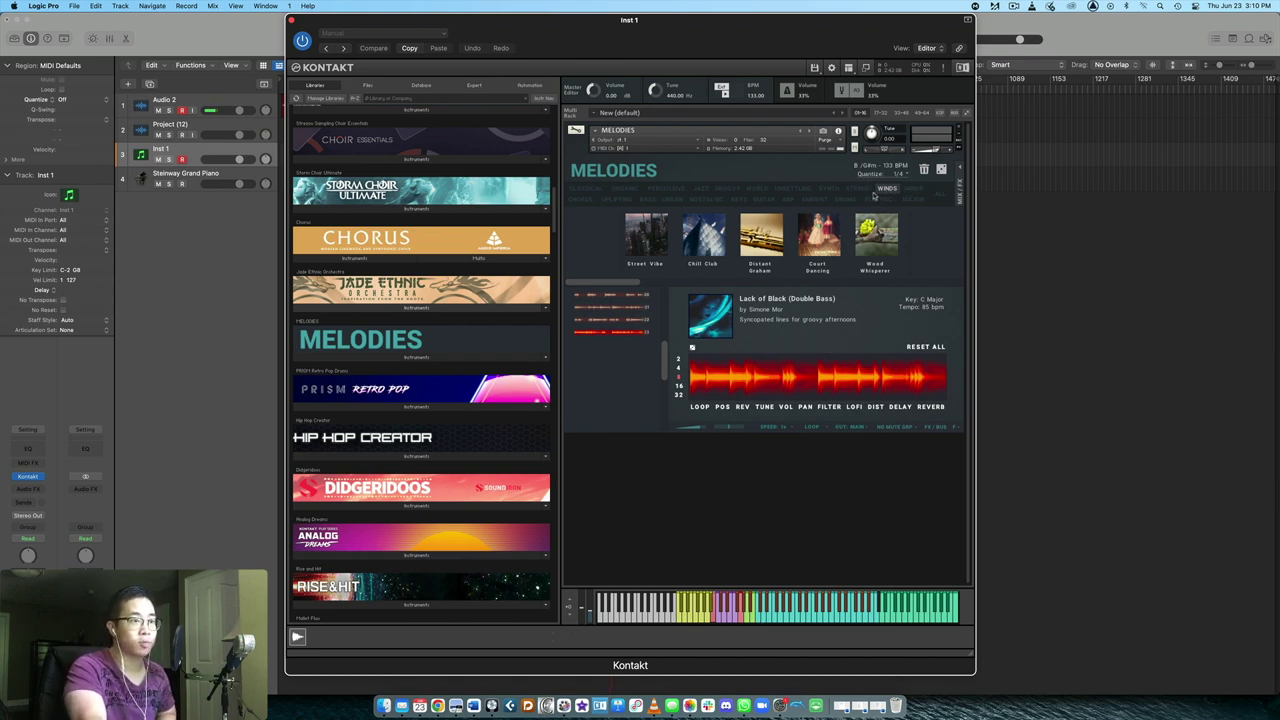
- Try the MINOR and MAJOR key filters, then clear all filters so every album shows
{"action": "left_click", "coordinate": [914, 192]}
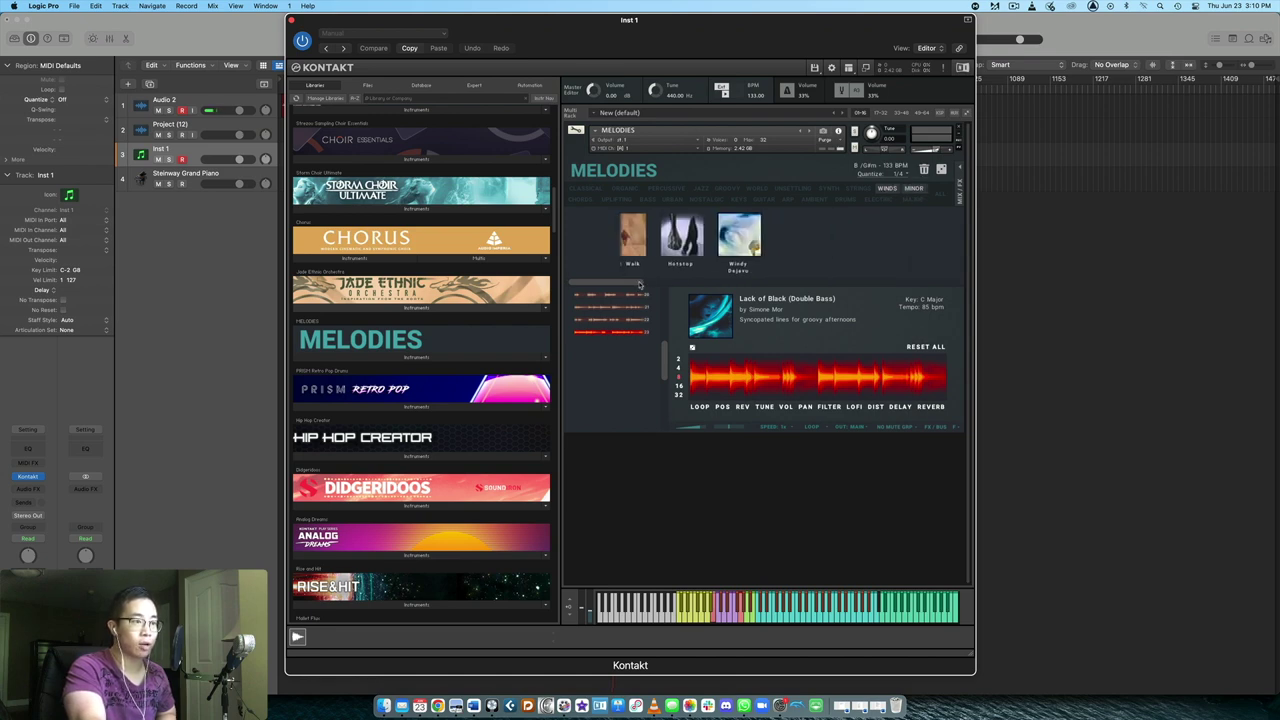
{"action": "left_click", "coordinate": [911, 188]}
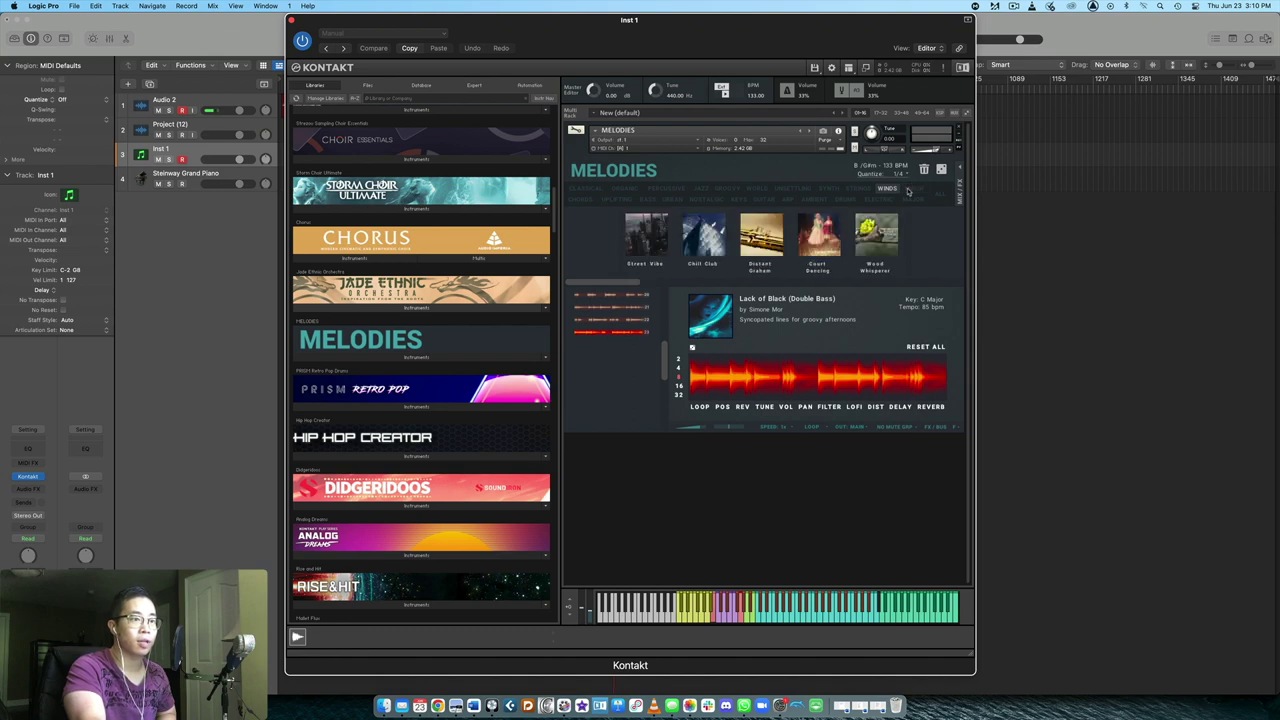
{"action": "left_click", "coordinate": [912, 199]}
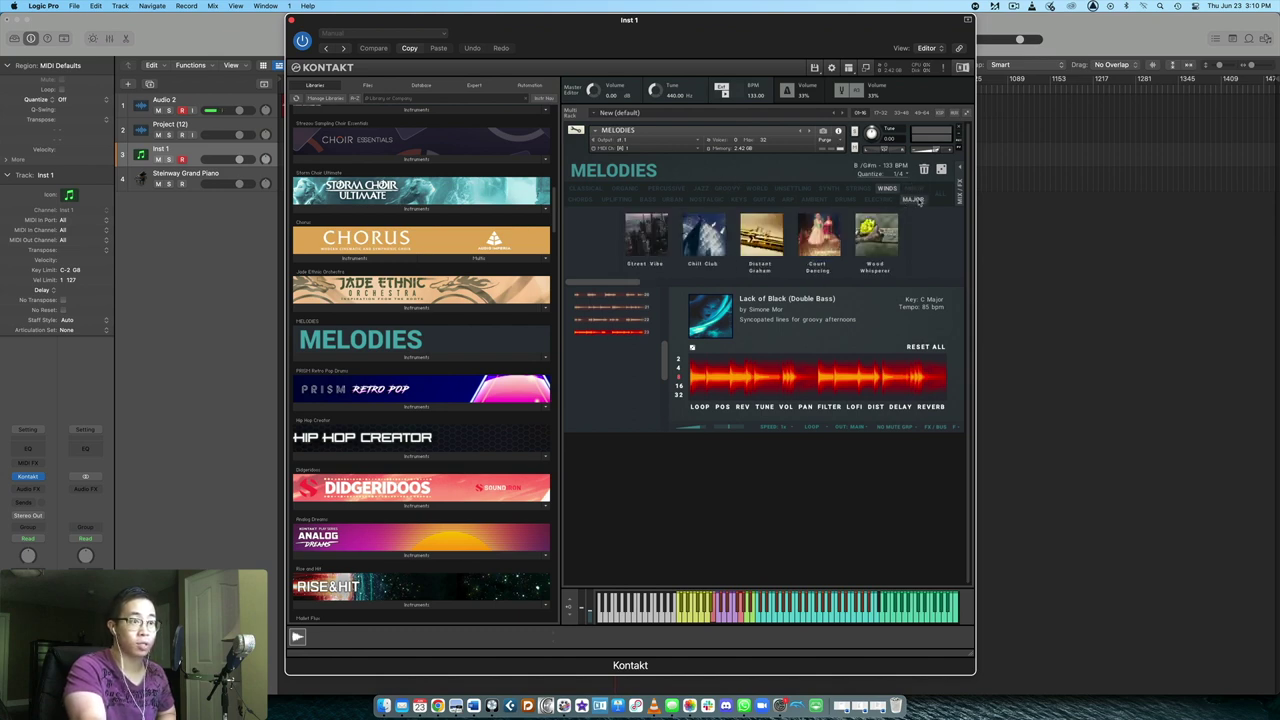
{"action": "left_click", "coordinate": [912, 199]}
{"action": "left_click", "coordinate": [887, 188]}
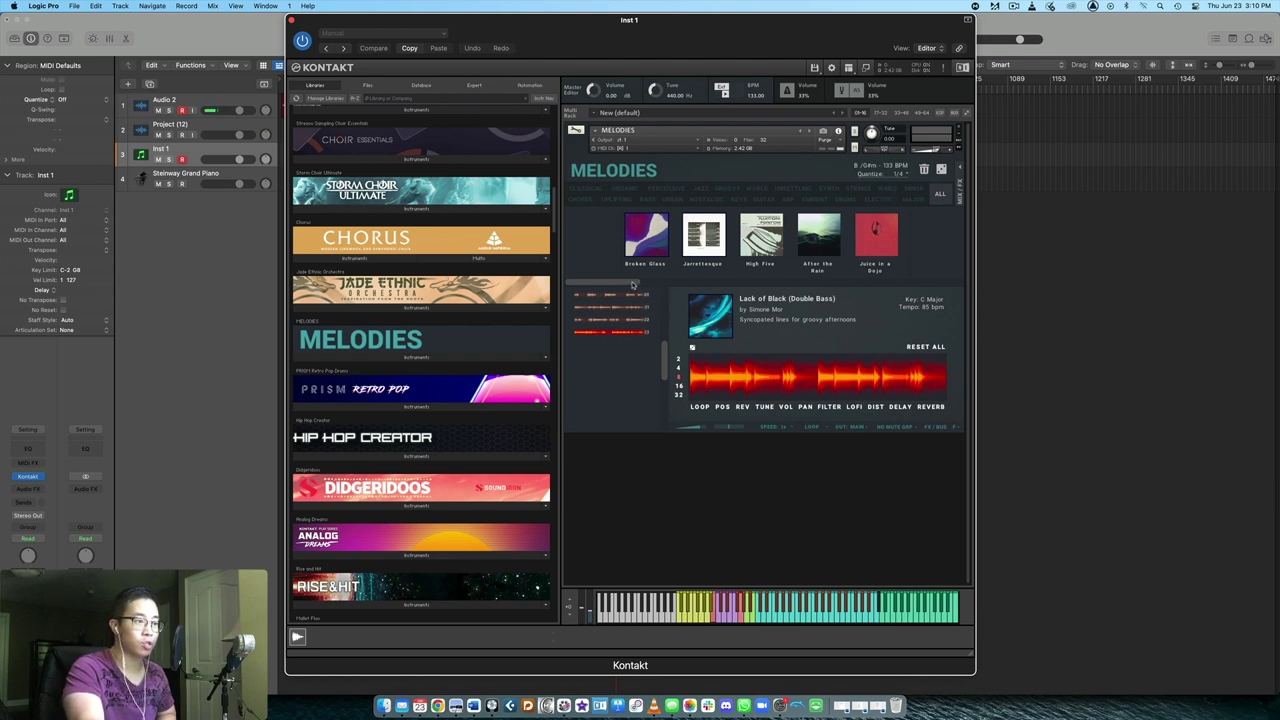
{"action": "scroll", "coordinate": [636, 287], "scroll_direction": "right", "scroll_amount": 5}
{"action": "scroll", "coordinate": [636, 287], "scroll_direction": "left", "scroll_amount": 5}
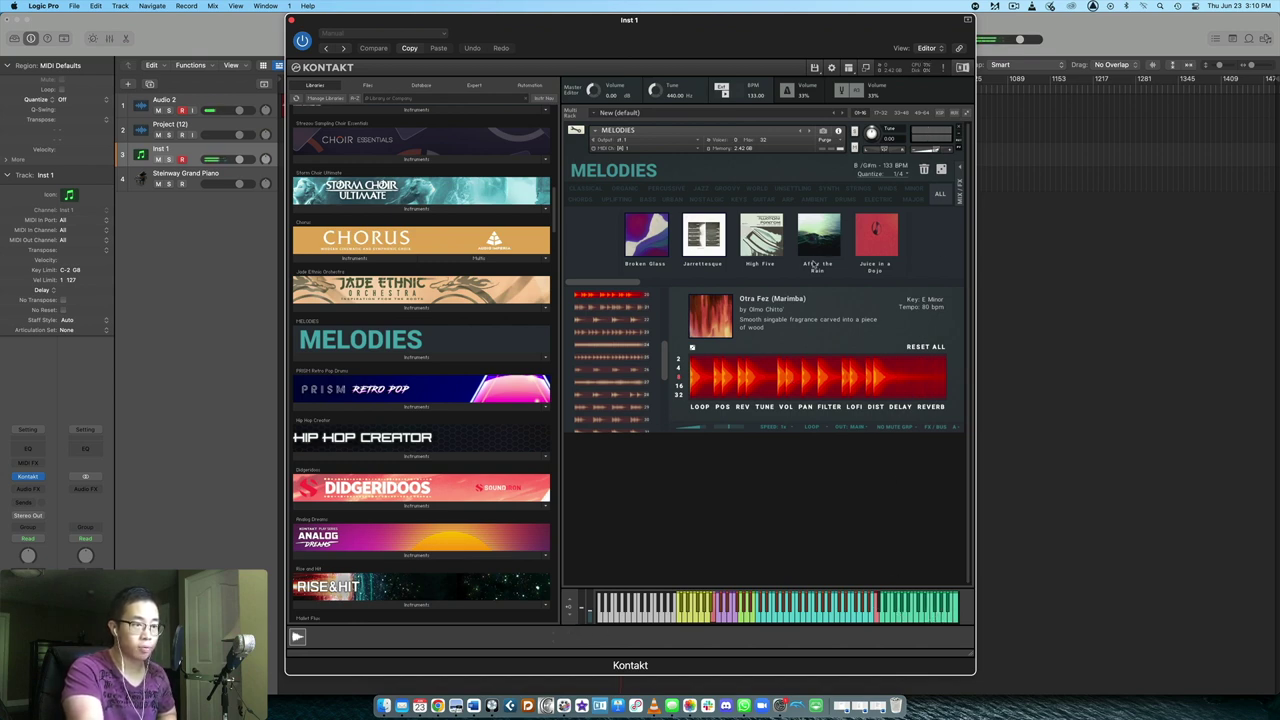
- Remove the loops from ALL keys via the trash menu, then place the custom WAV loop on key C
{"action": "left_click", "coordinate": [922, 170]}
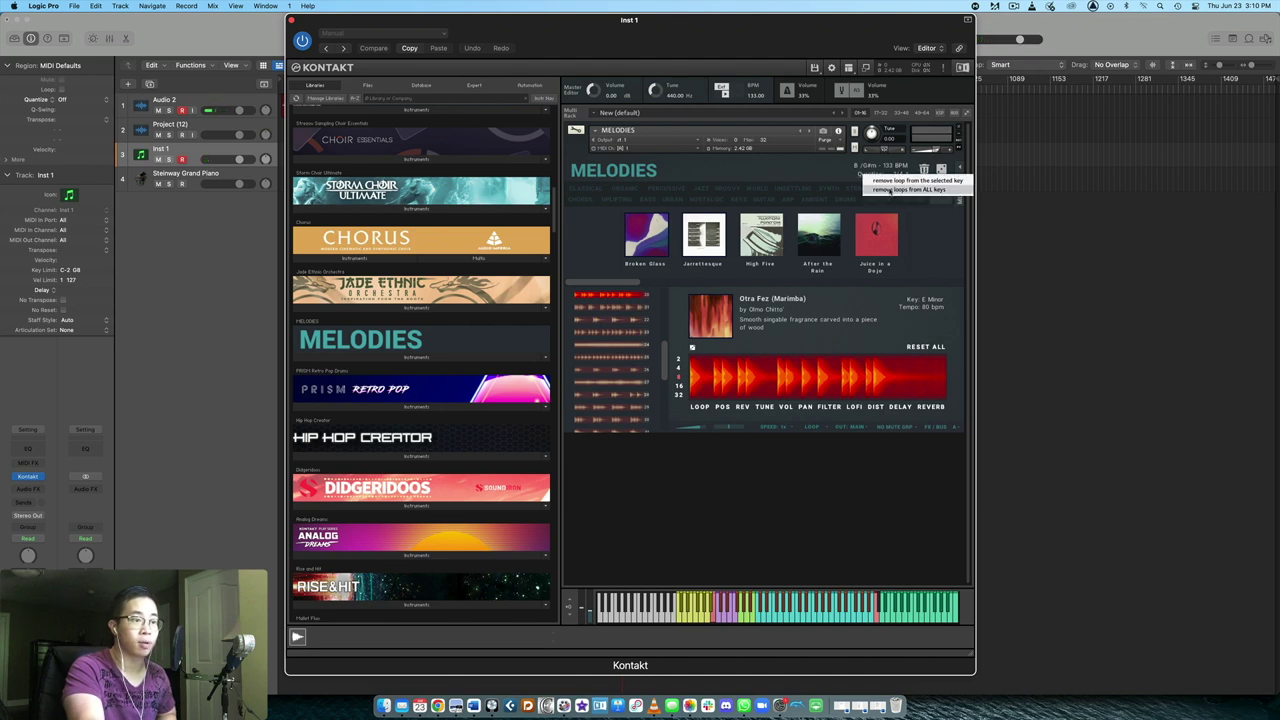
{"action": "left_click", "coordinate": [889, 190]}
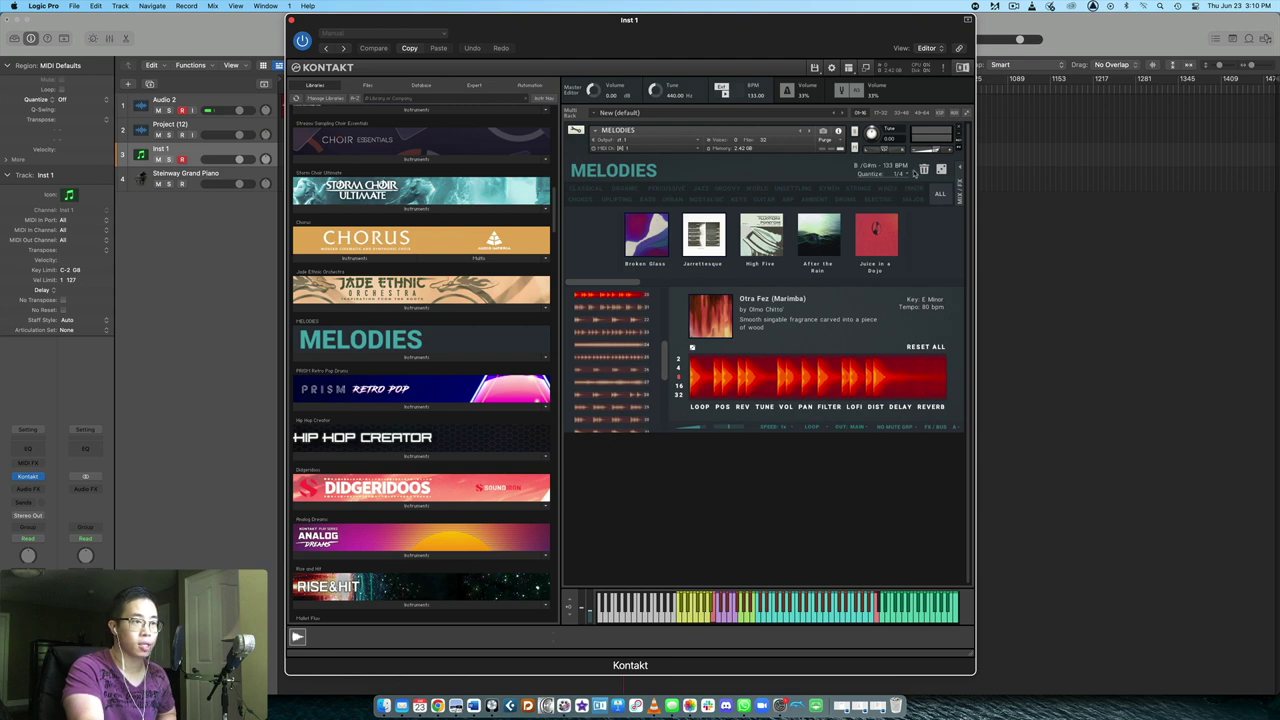
{"action": "left_click", "coordinate": [918, 172]}
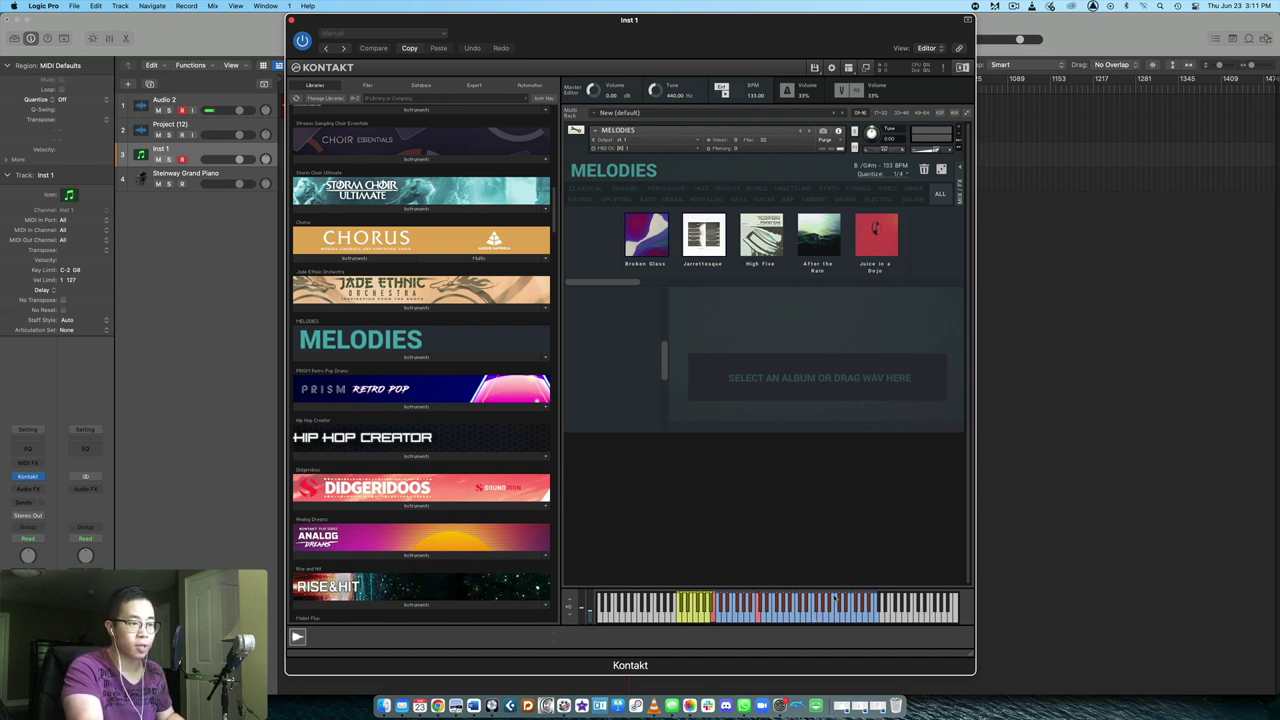
{"action": "left_click", "coordinate": [924, 416]}
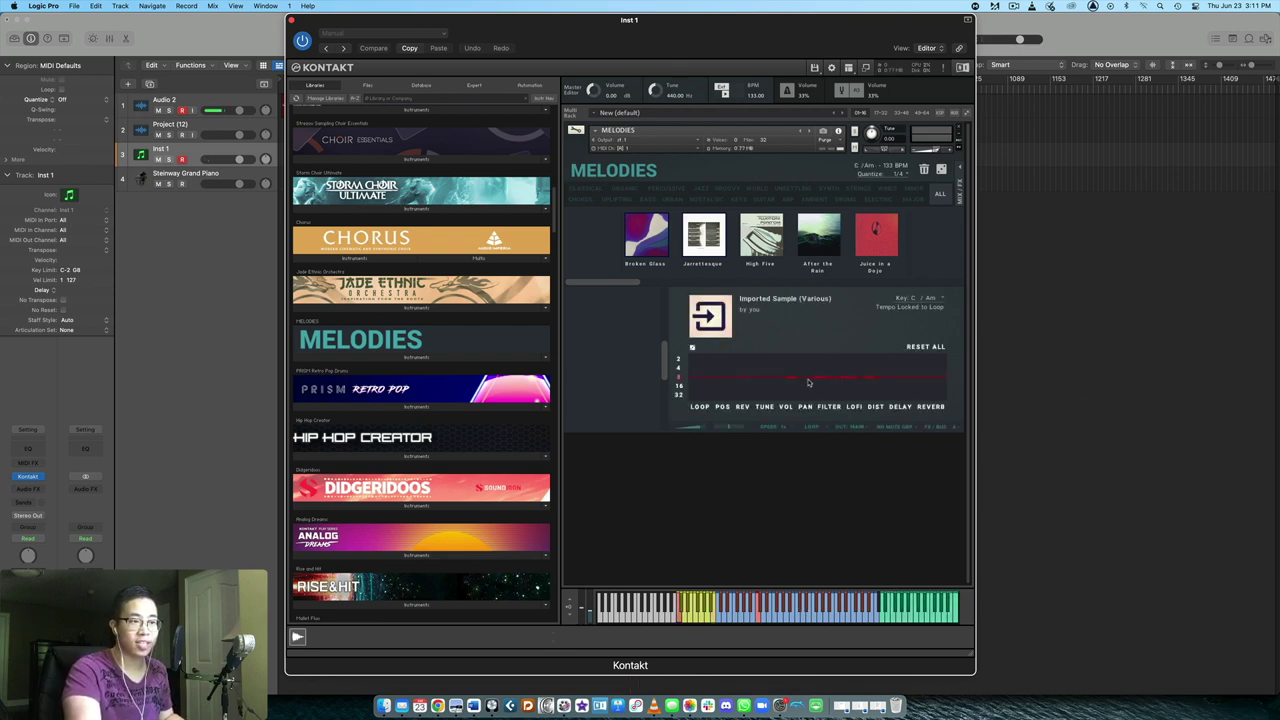